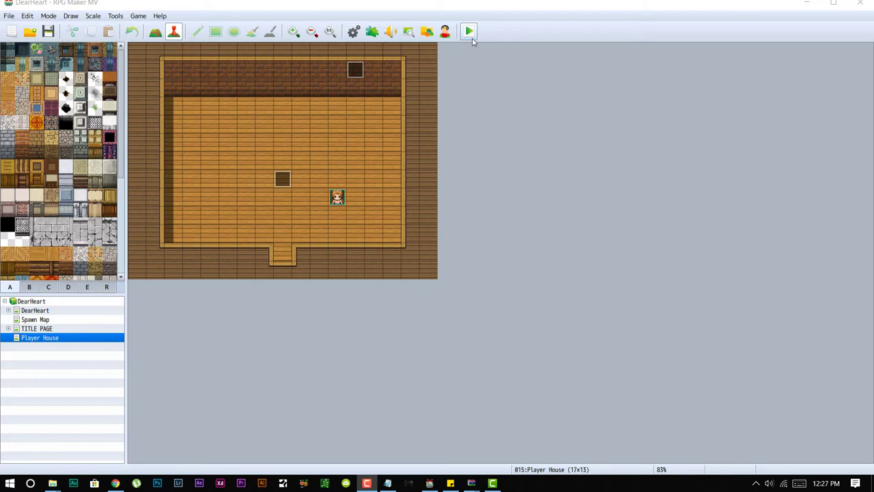
Step: Drag the player start event on the Player House map to tile 12,7
click(337, 197)
drag(357, 180, 355, 179)
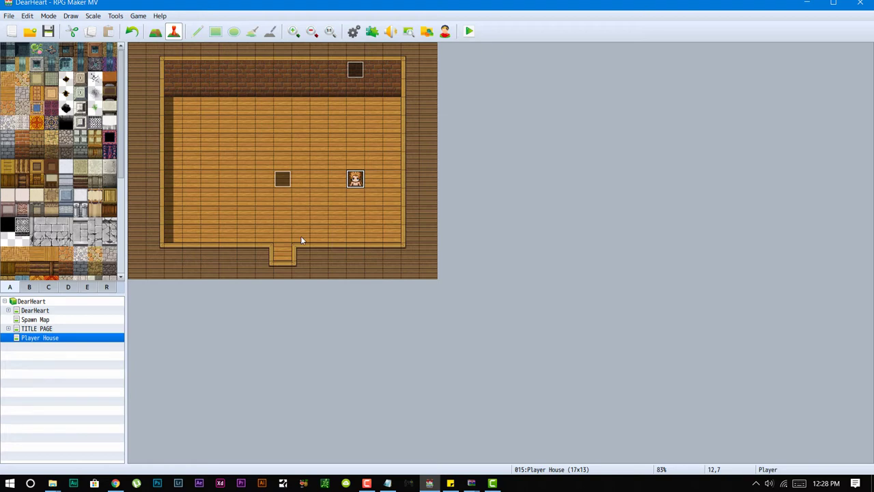
Step: Save the project, launch a playtest and begin a New Game
click(469, 31)
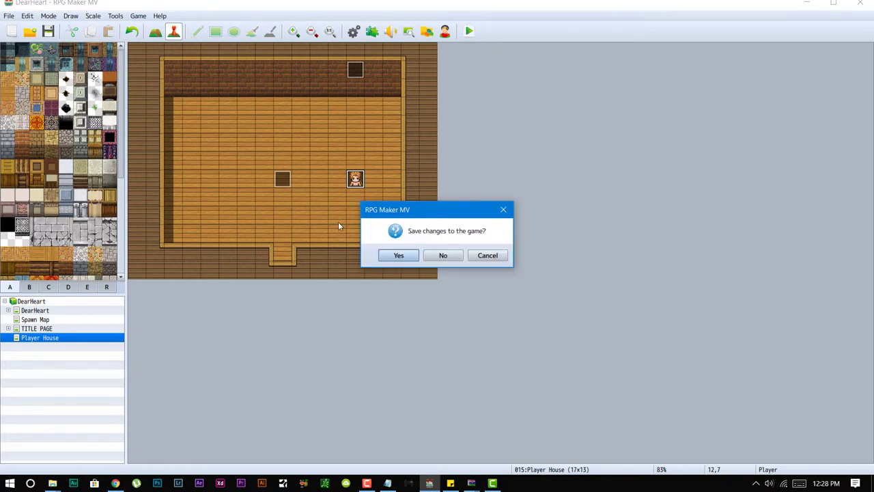
click(402, 256)
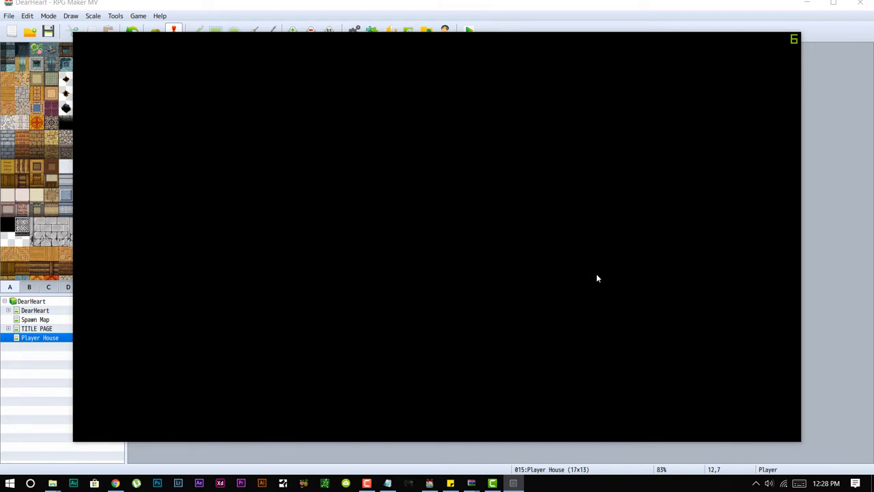
key(Return)
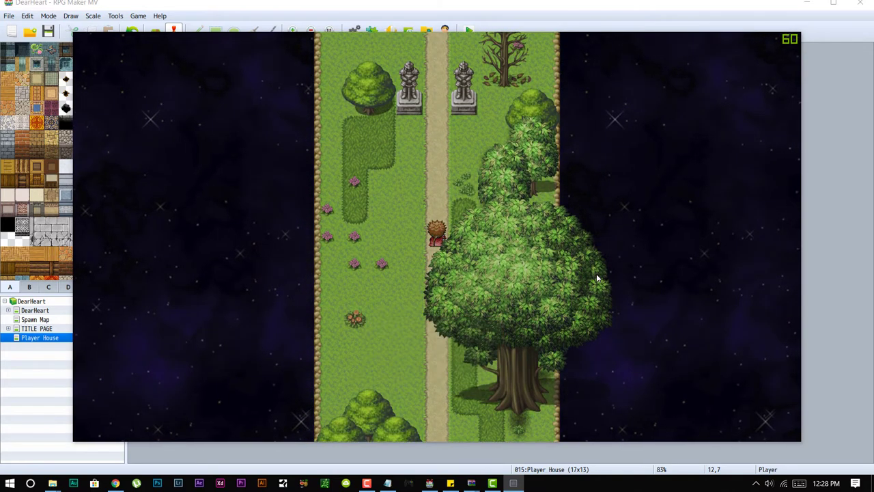
Step: Walk around the room and check the furniture items in the Item menu
key(Up)
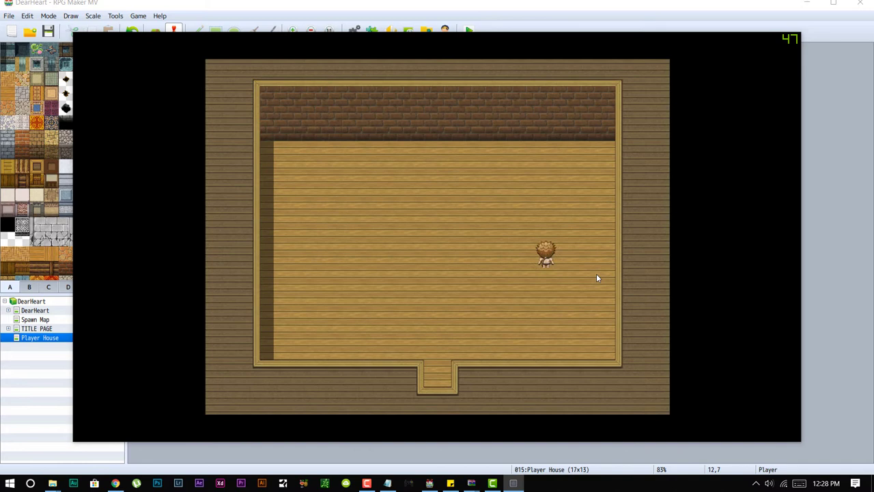
key(Right)
key(Right)
key(Up)
key(Left)
key(Down)
key(Escape)
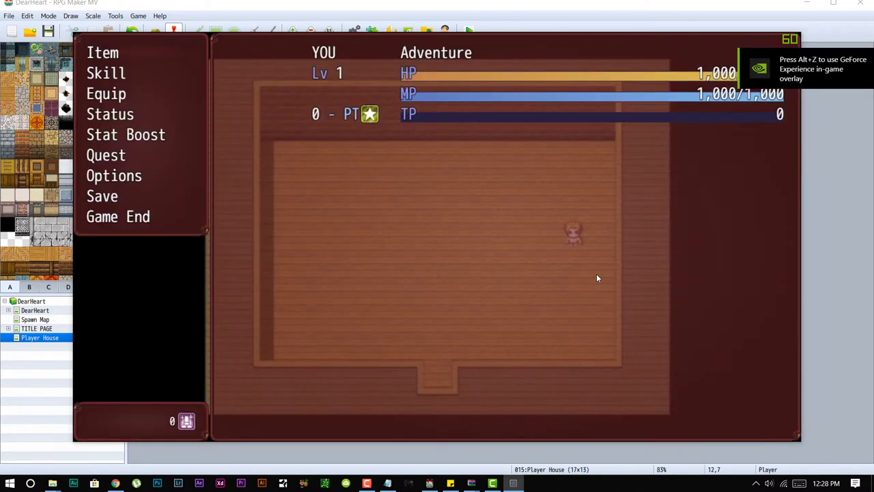
key(Return)
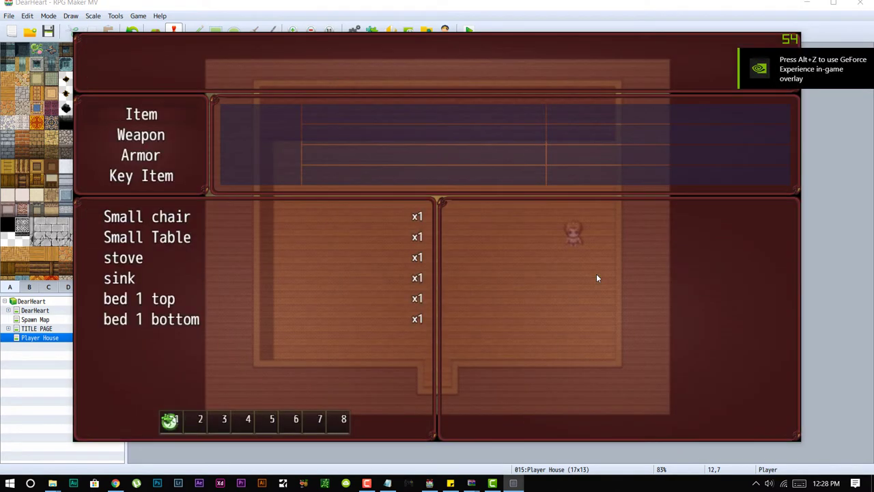
key(Escape)
key(Escape)
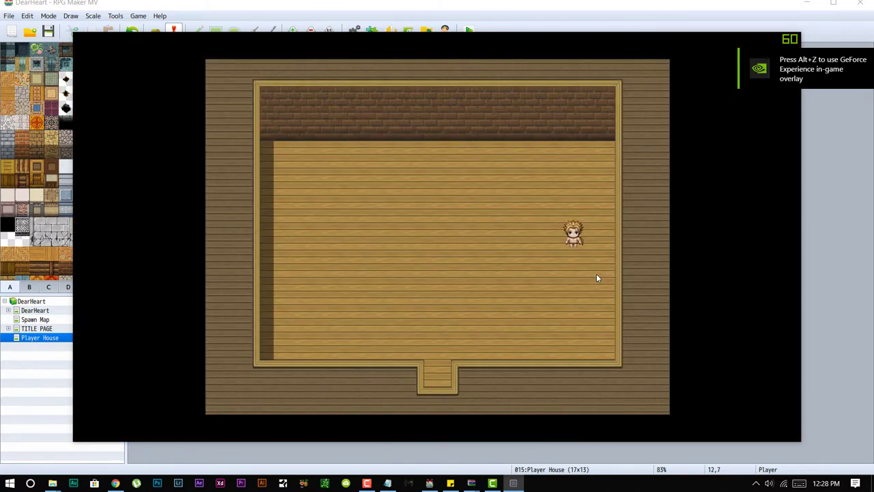
Step: Walk to the back wall and trigger the EDITOR event to show the Place Item list
key(Left)
key(Up)
key(Left)
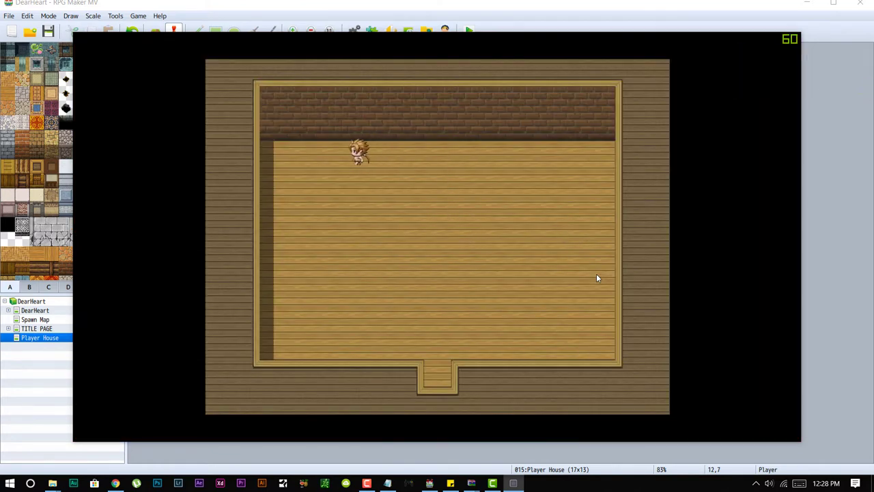
key(Left)
key(Return)
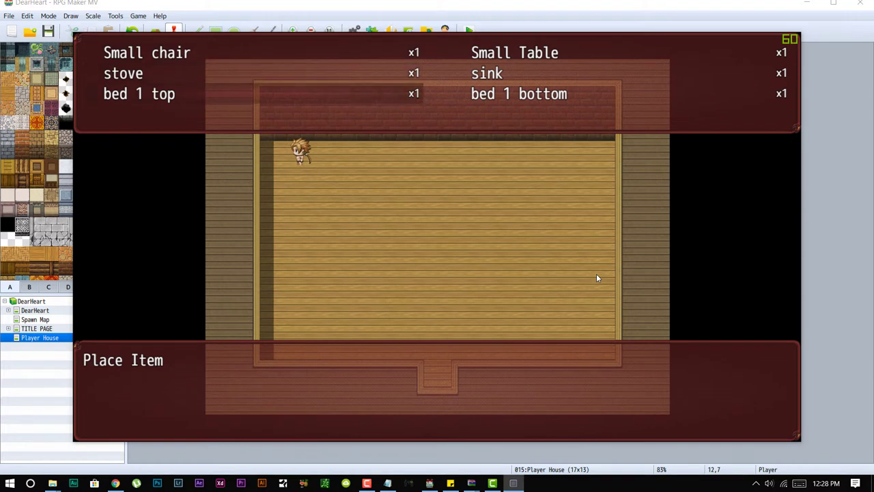
Step: Place the top and bottom halves of bed 1 from the Place Item list
key(Return)
key(Right)
key(Down)
key(Left)
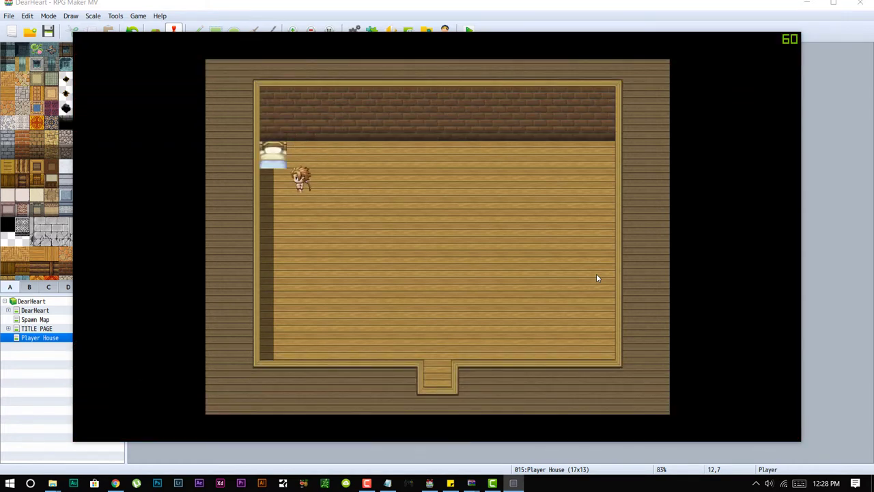
key(Return)
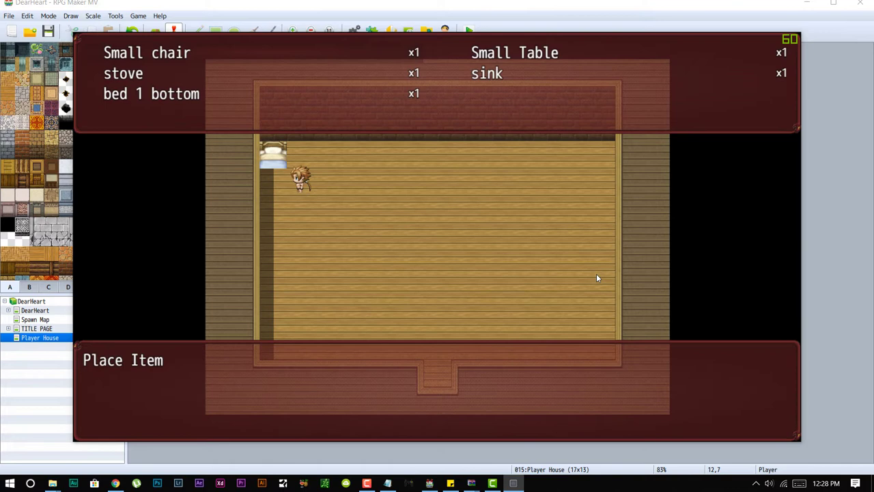
key(Escape)
Step: Walk to the back wall in the room's middle and place the stove
key(Right)
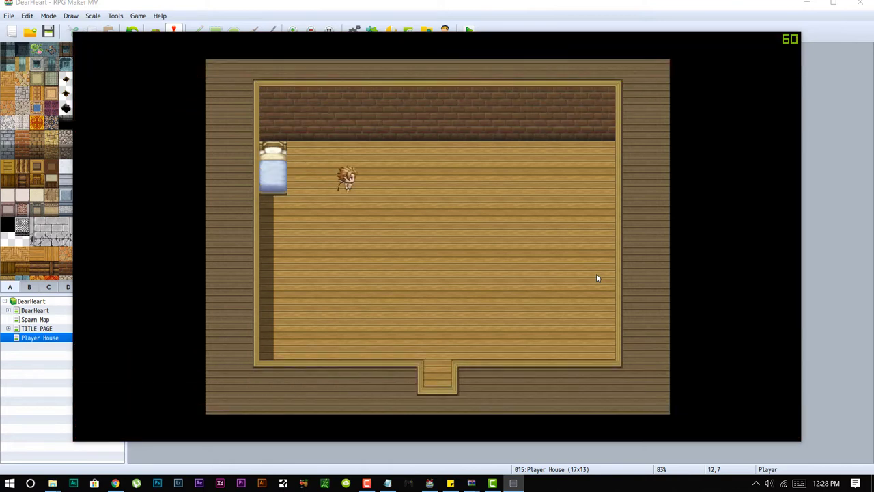
key(Down)
key(Right)
key(Up)
key(Return)
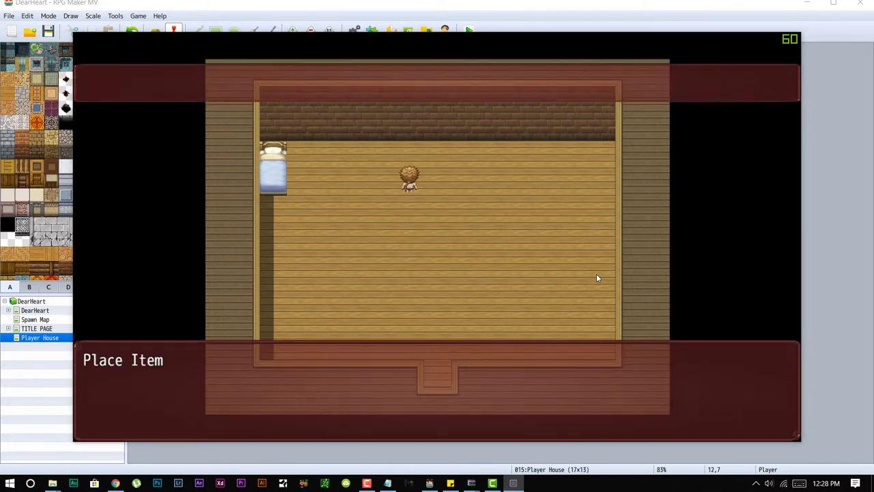
key(Return)
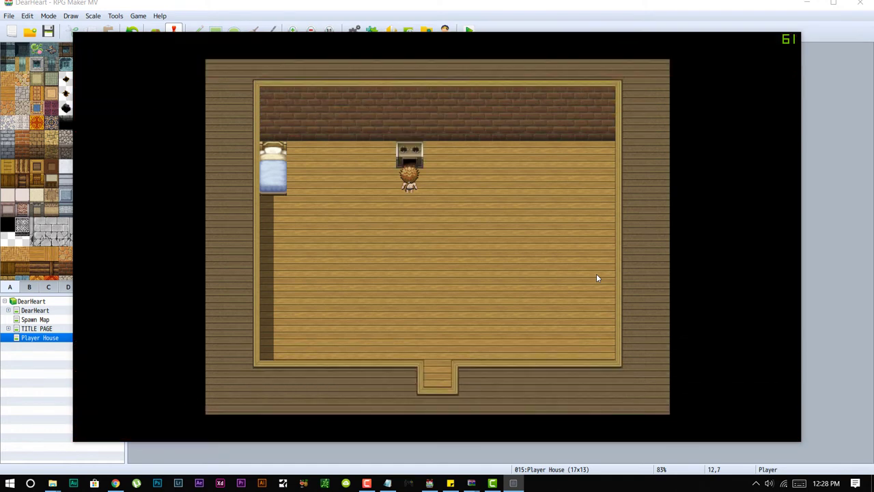
Step: Face the wall one tile right and place the sink
key(Right)
key(Up)
key(Down)
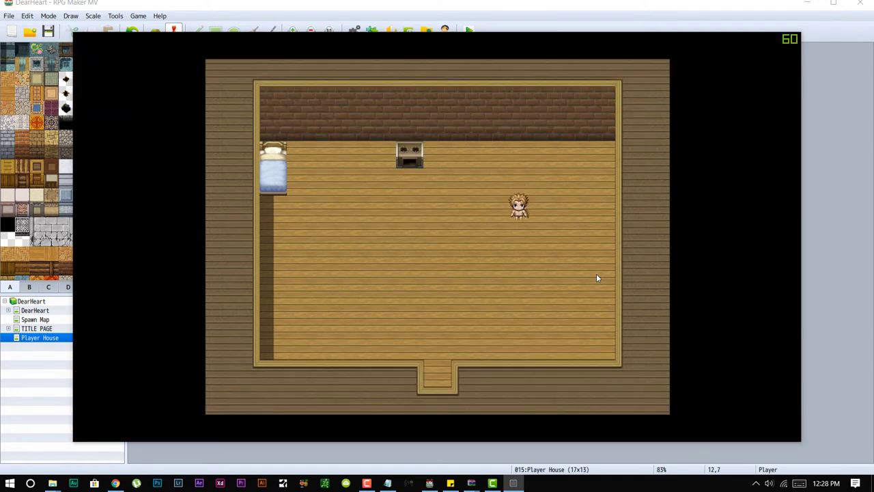
key(Up)
key(Return)
key(Down)
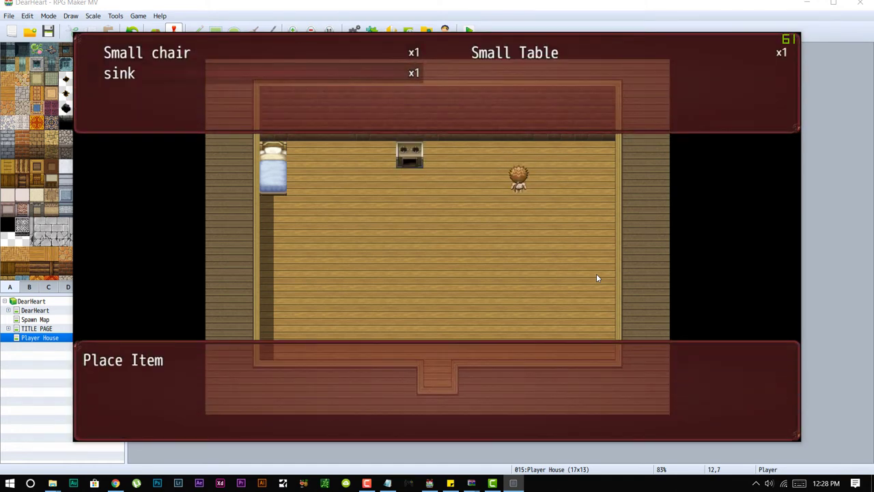
key(Return)
Step: Step down and left, then place the Small Table beside the player
key(Down)
key(Down)
key(Left)
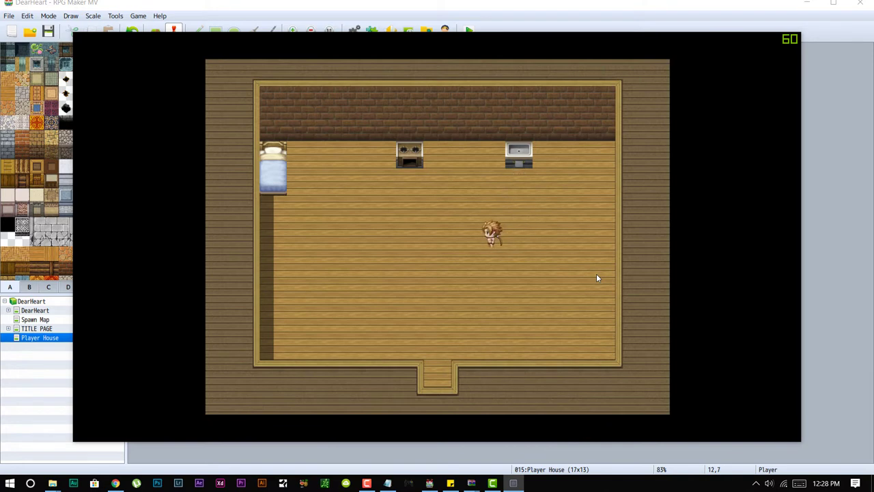
key(Return)
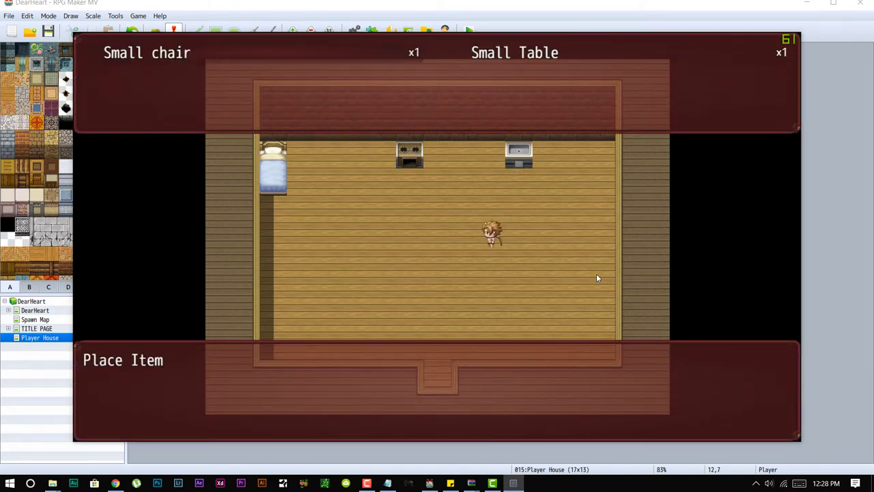
key(Return)
Step: Move below the table and place the Small chair there
key(Right)
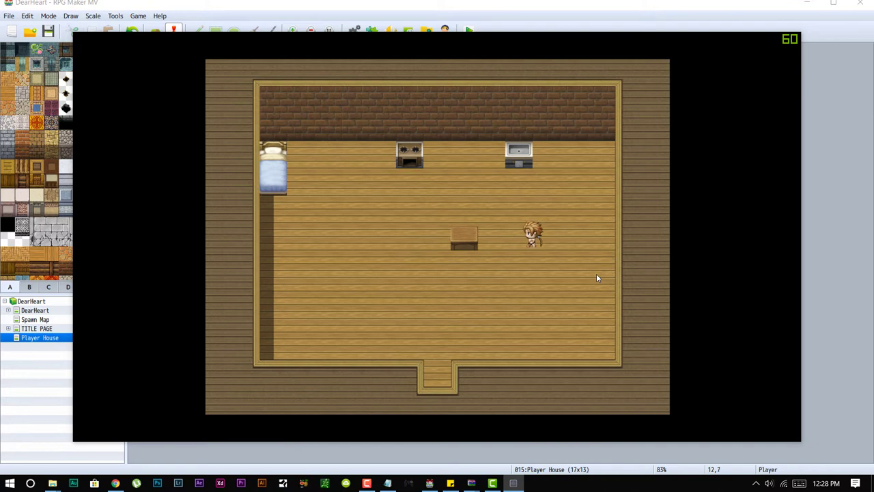
key(Down)
key(Left)
key(Return)
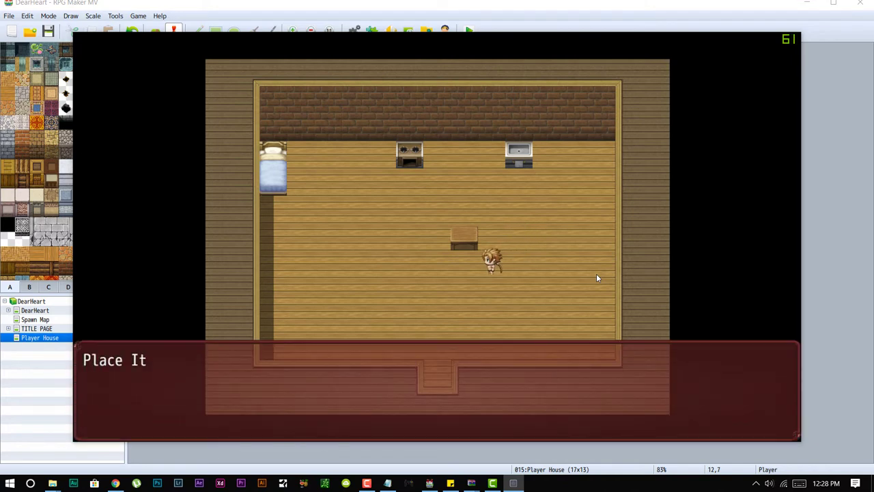
key(Return)
Step: Walk around the placed furniture, then bring up the game window's taskbar menu
key(Up)
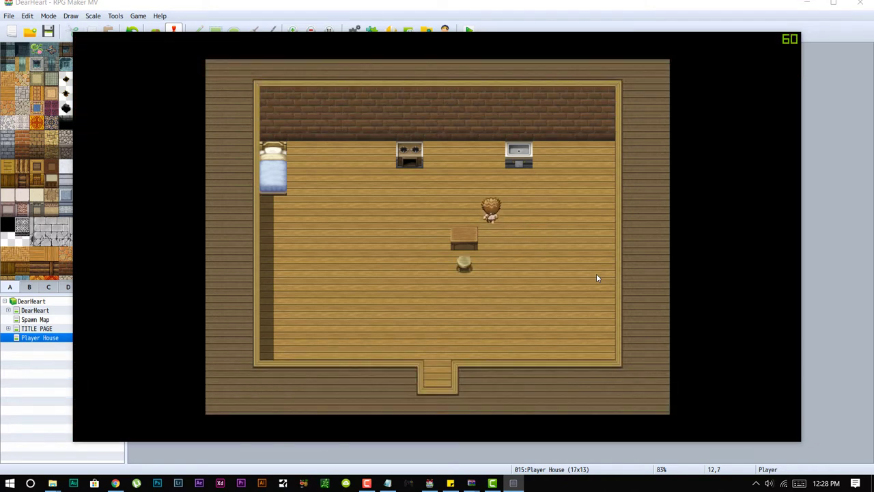
key(Left)
key(Down)
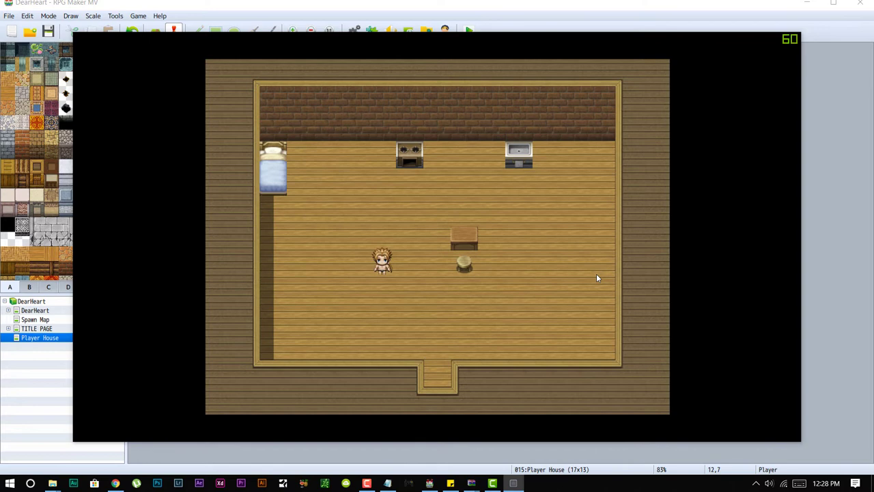
right_click(513, 483)
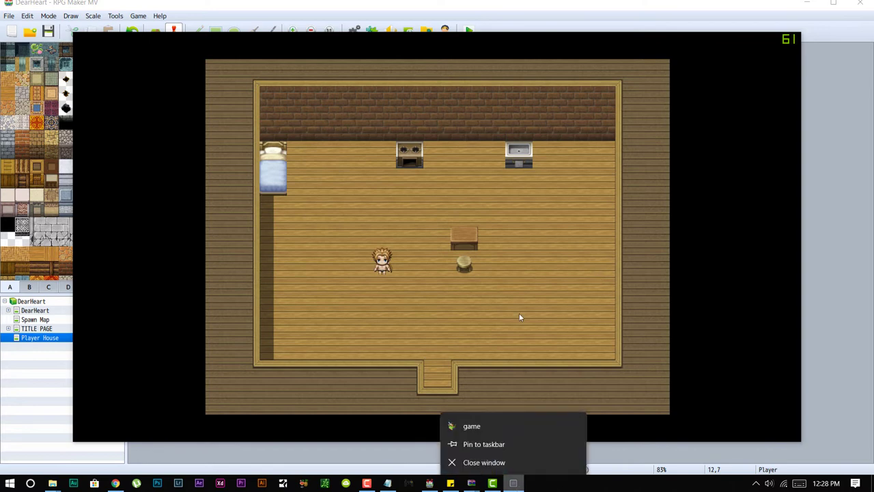
click(493, 461)
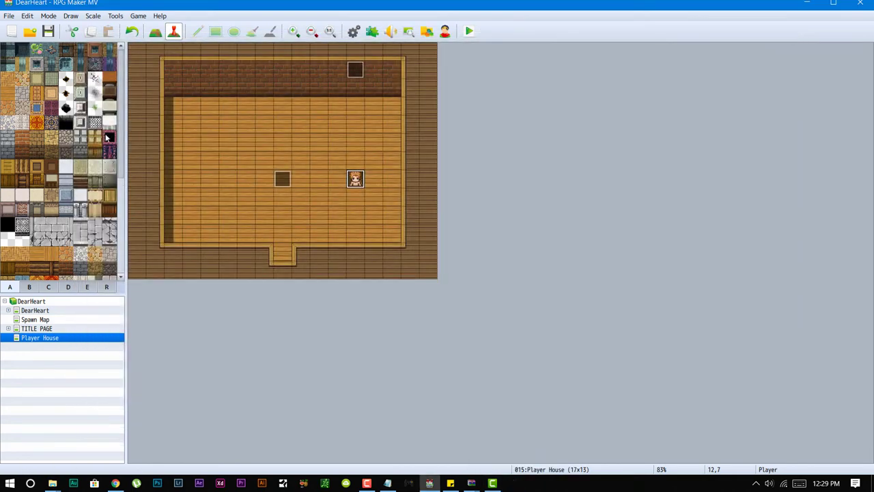
double_click(287, 179)
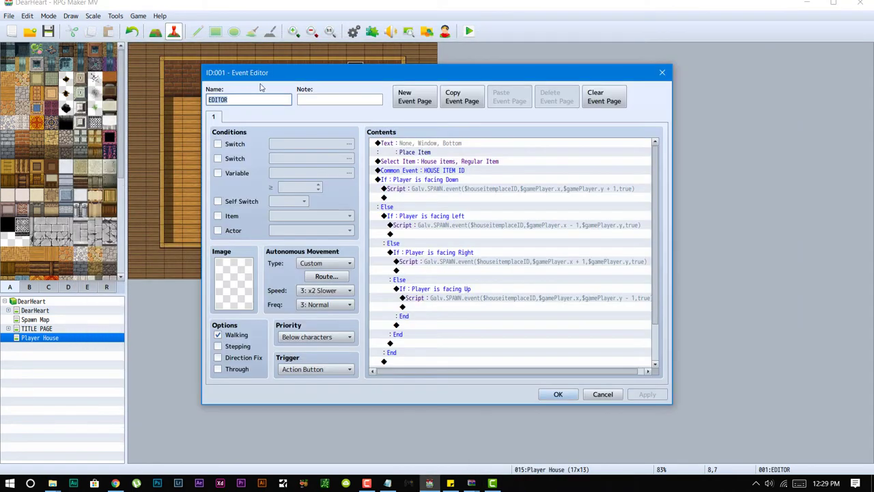
click(242, 99)
drag(350, 77, 477, 97)
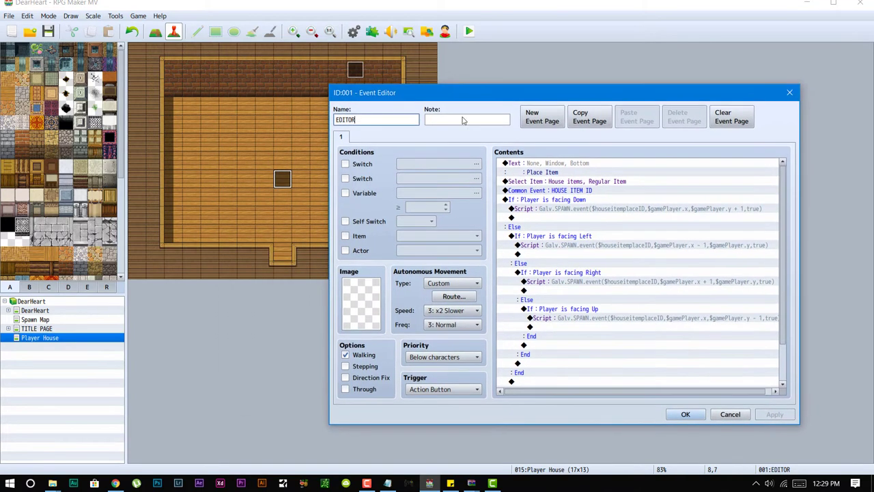
click(447, 297)
click(423, 185)
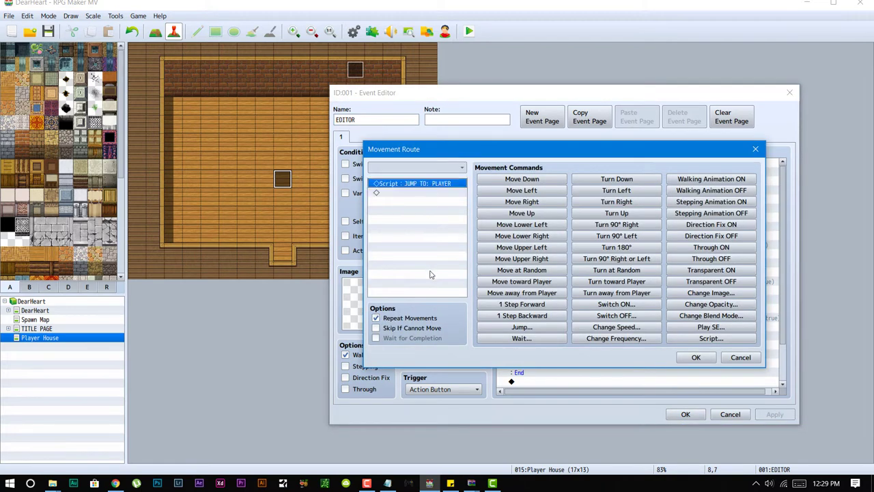
click(740, 357)
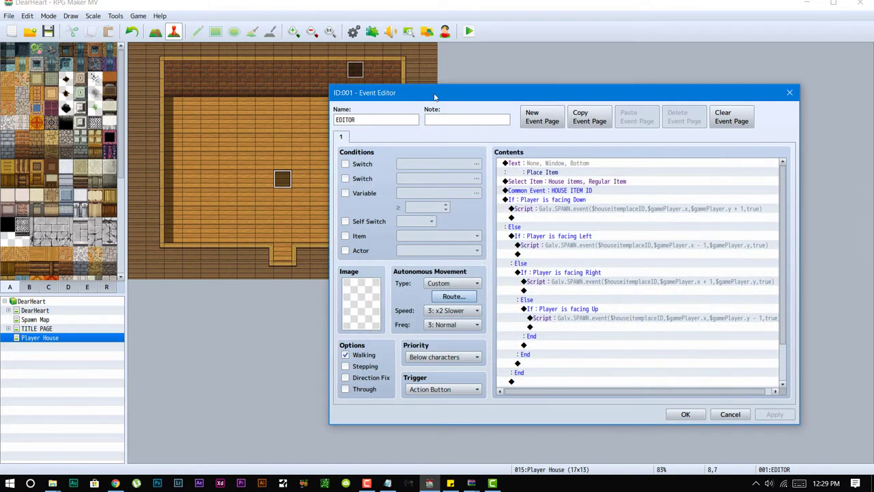
drag(434, 95, 510, 113)
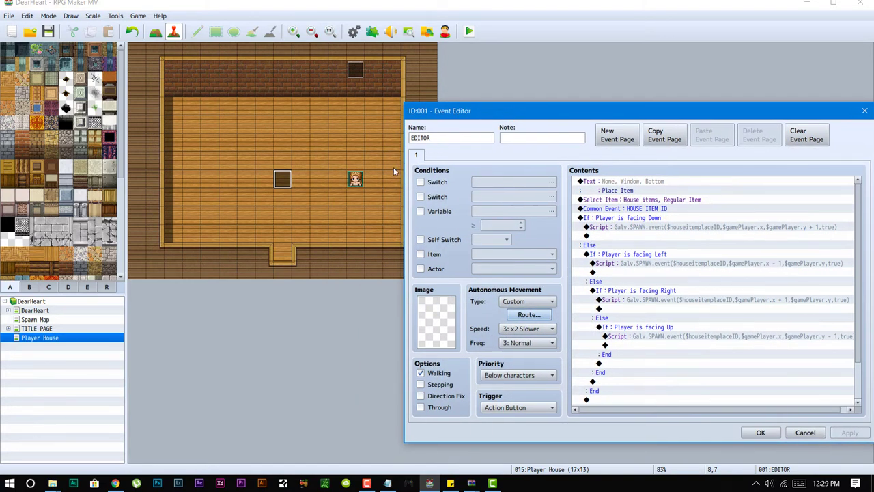
drag(562, 113, 455, 64)
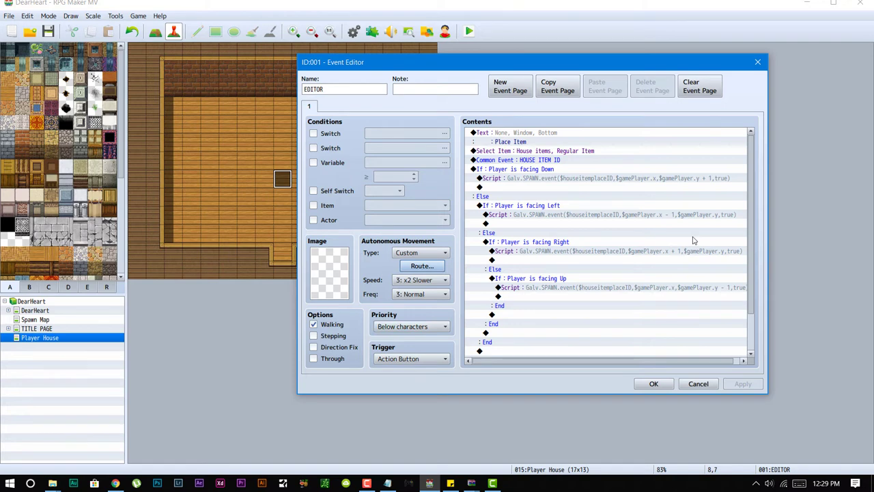
Step: Inspect the Place Item label and the Select Item command's settings without changing them
click(592, 144)
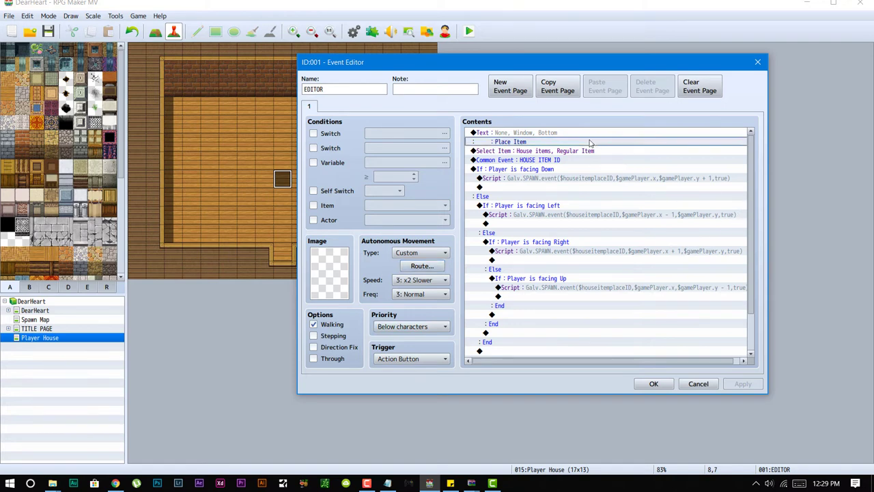
click(566, 135)
click(550, 160)
click(553, 151)
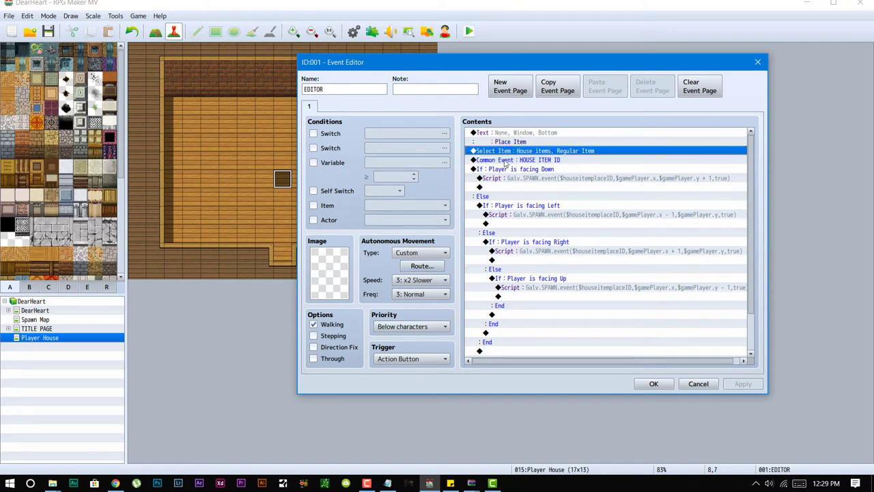
double_click(597, 159)
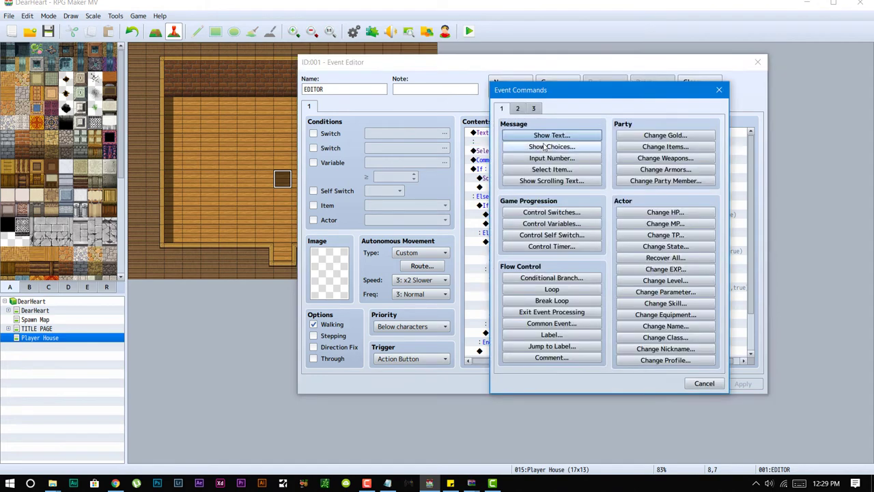
click(718, 89)
key(Return)
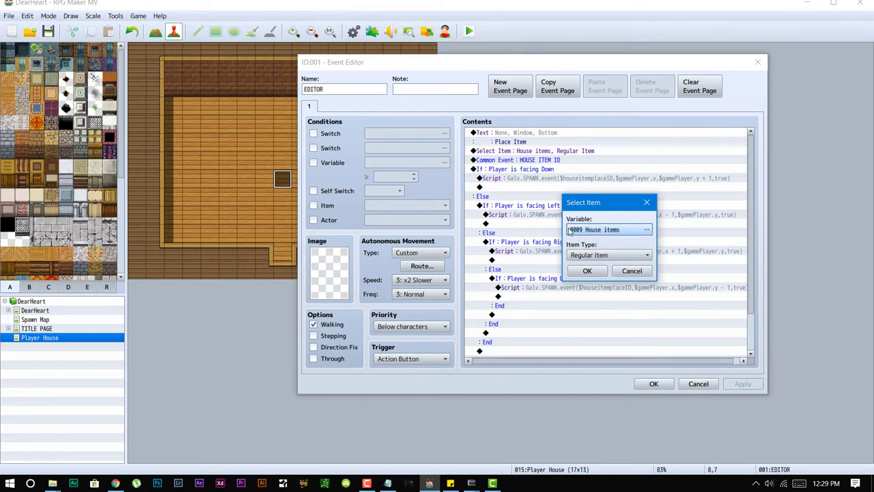
click(623, 271)
Step: Inspect the facing Down, Left, Right and Up condition blocks and their spawn scripts
click(553, 171)
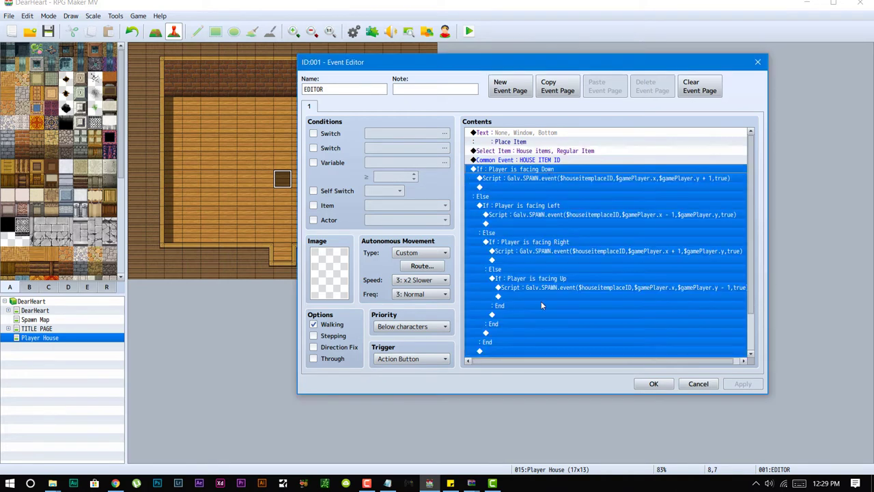
click(560, 179)
click(571, 215)
click(575, 252)
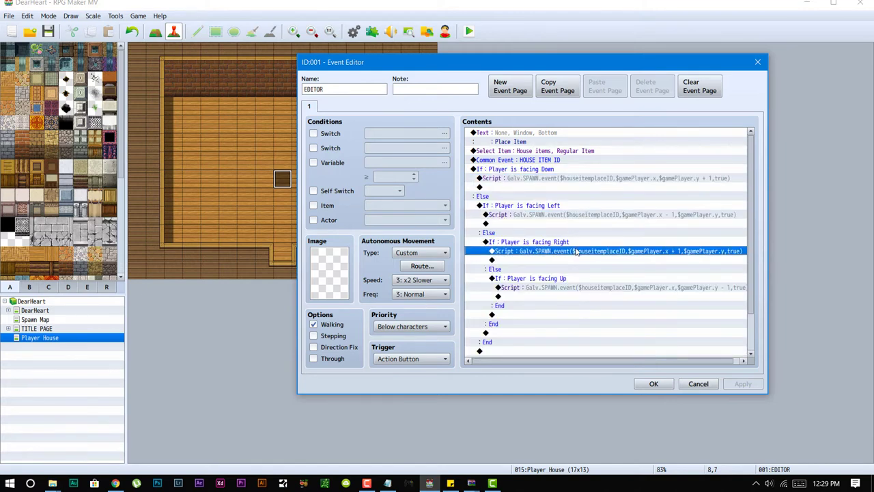
click(577, 287)
click(553, 179)
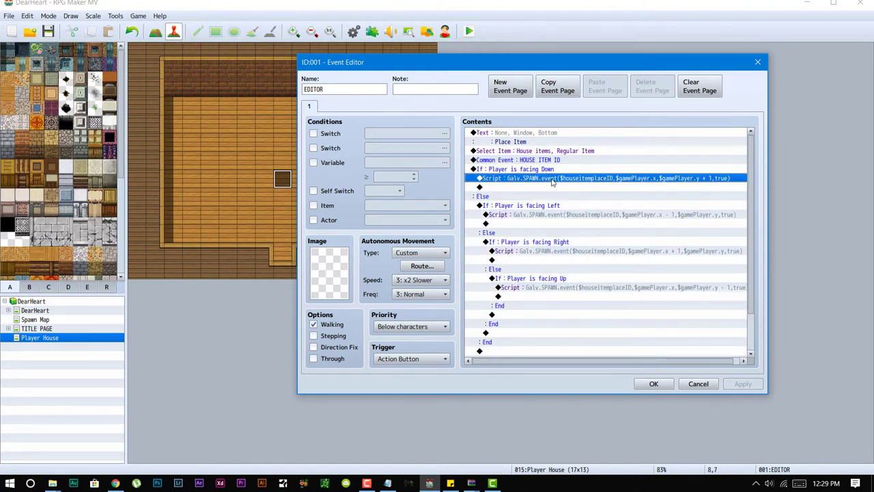
click(566, 251)
click(571, 205)
click(573, 216)
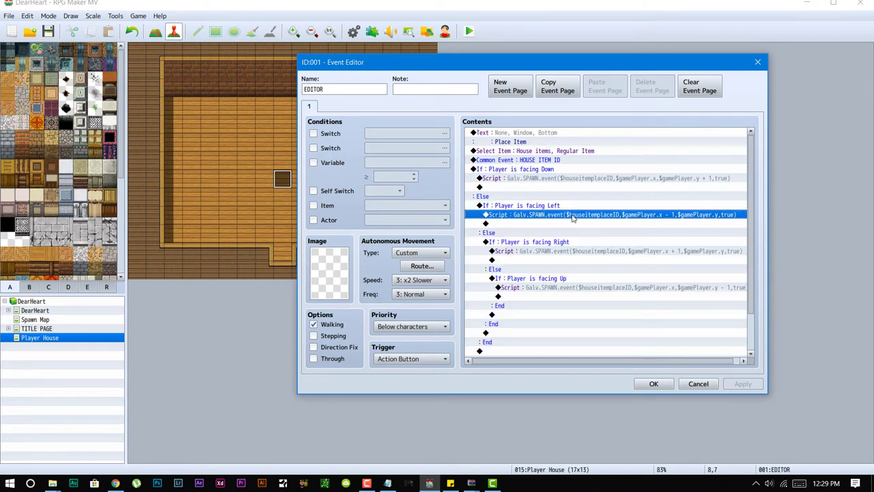
Step: Read the gainItem script removing $gameVariables.value(9) with amount -1, closing it unchanged
scroll(618, 321, down, 2)
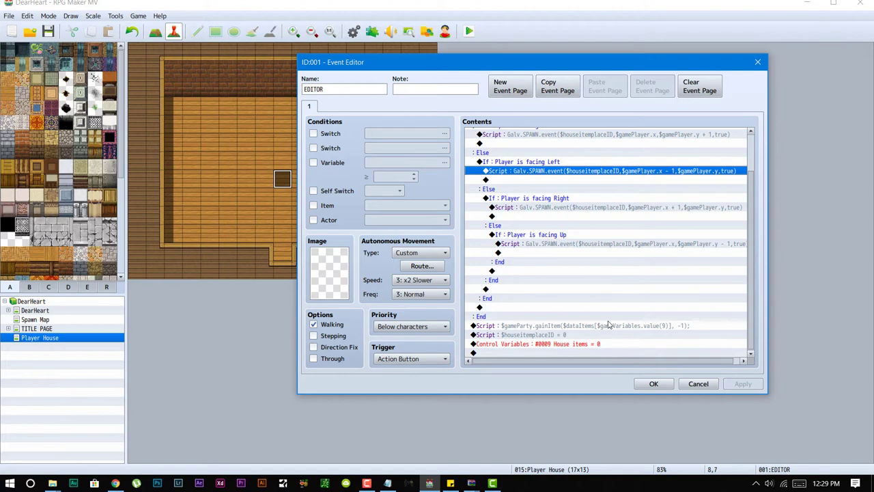
click(609, 326)
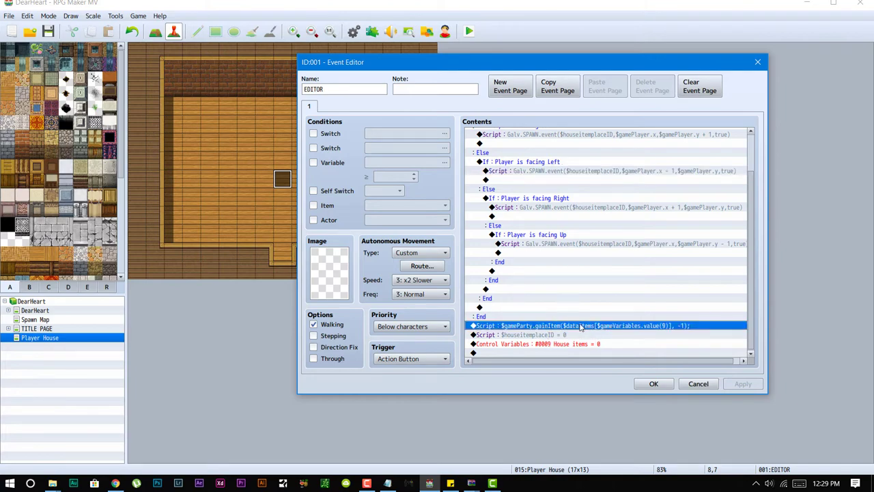
key(Insert)
click(700, 383)
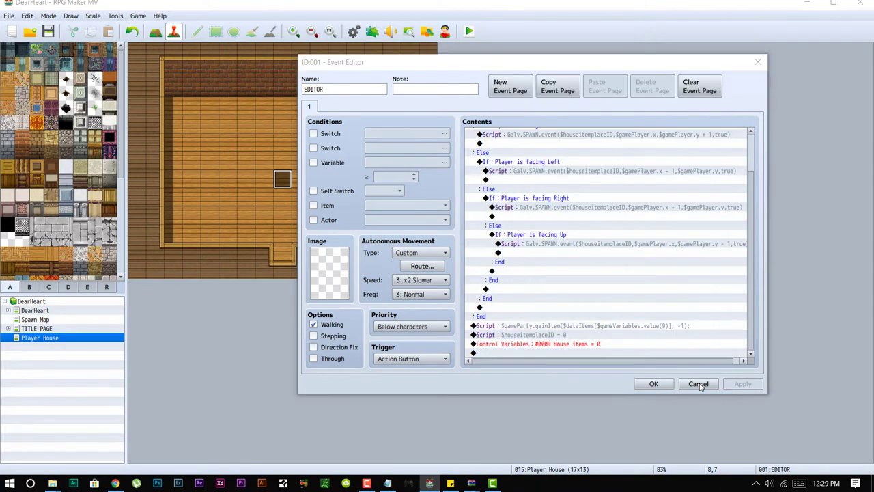
key(space)
key(shift+Home)
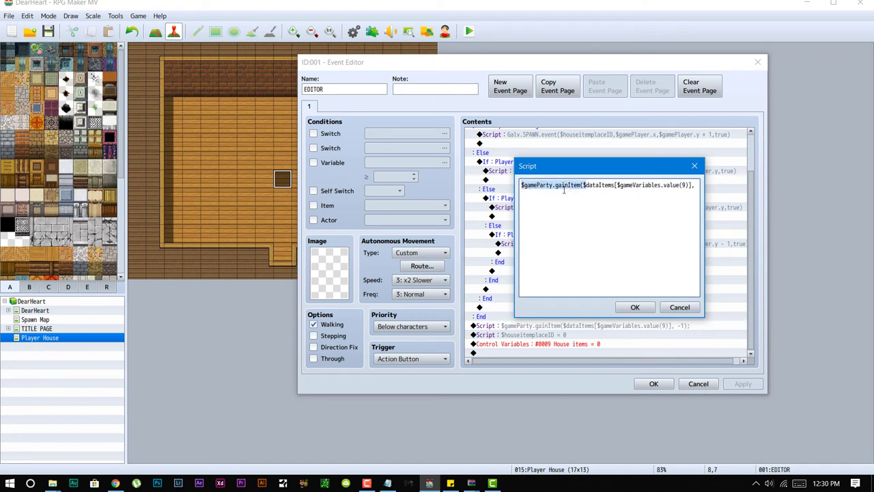
key(shift+End)
drag(597, 186, 697, 186)
click(646, 196)
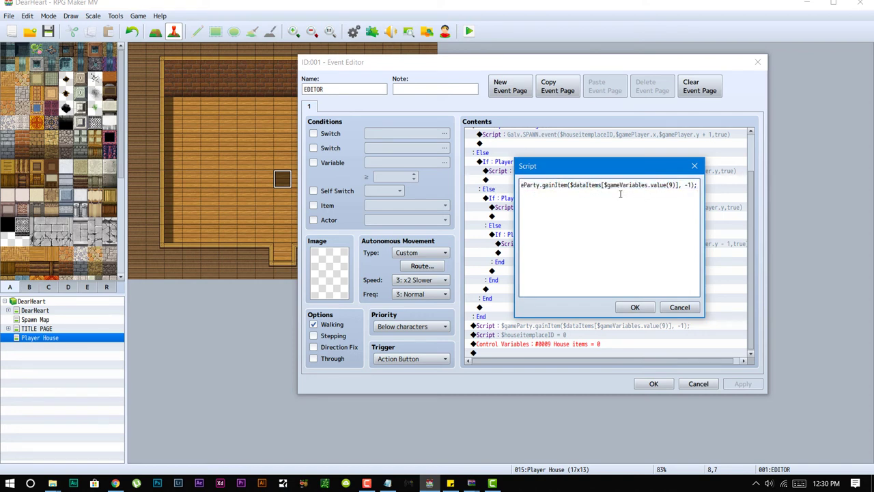
drag(603, 185, 674, 183)
click(689, 185)
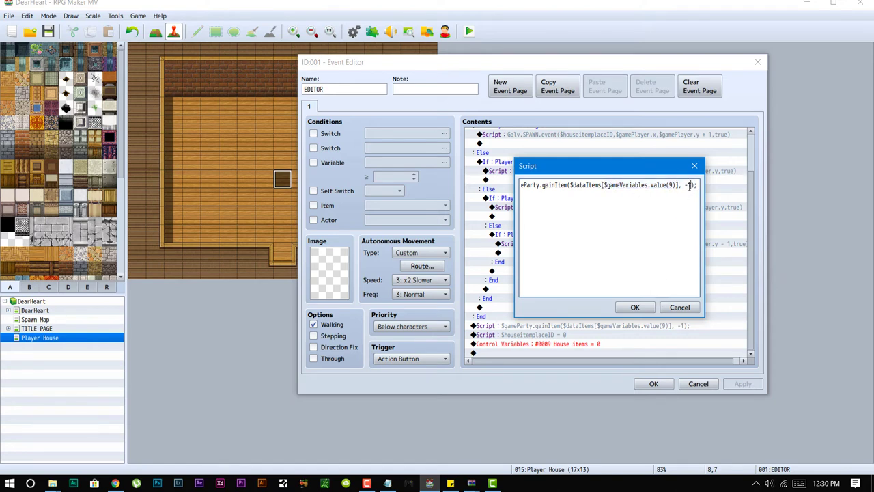
click(683, 305)
Step: Inspect the $houseitemplaceID = 0 and House items variable resets, then return to Select Item
click(543, 334)
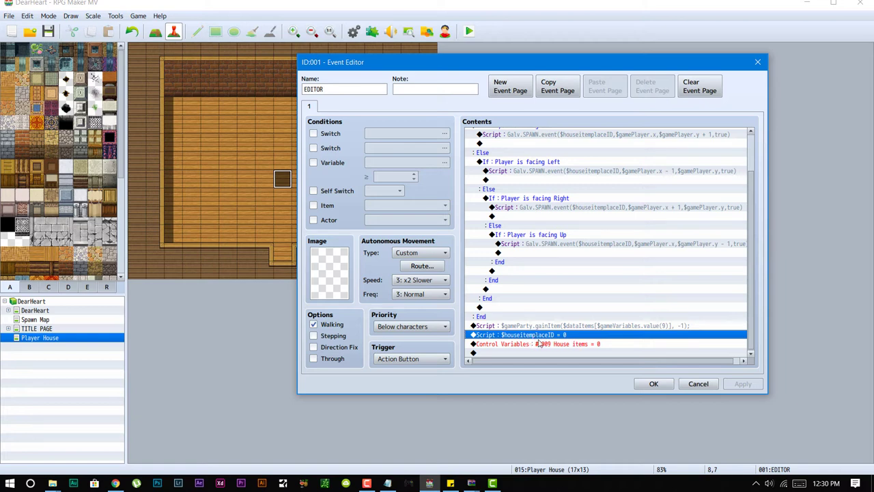
click(605, 345)
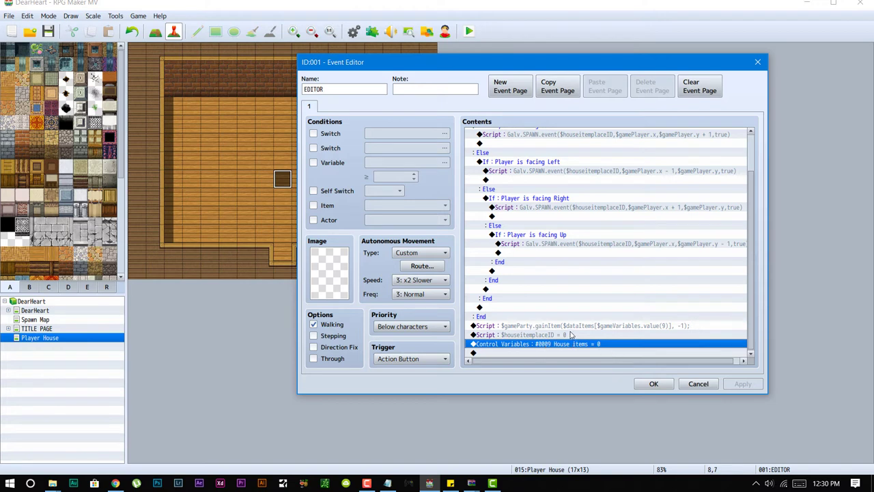
scroll(544, 294, up, 3)
click(557, 151)
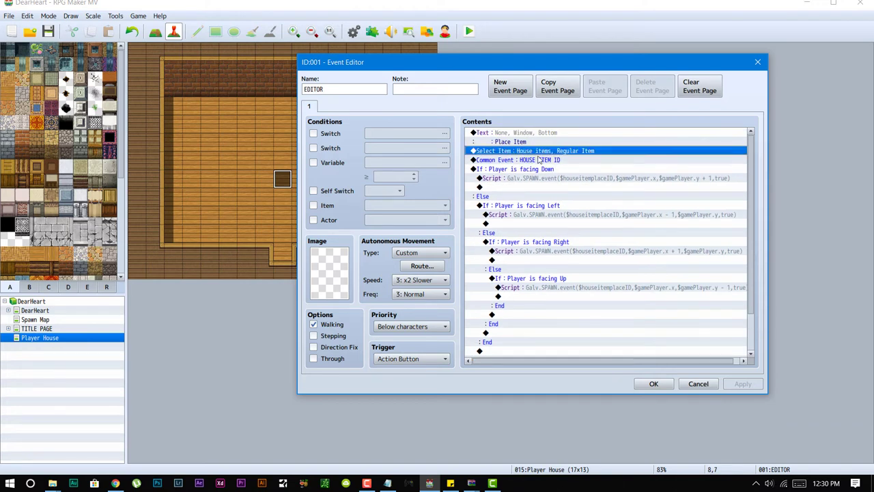
Step: Reopen the EDITOR event to check its HOUSE ITEM ID common event call, then close it
click(683, 383)
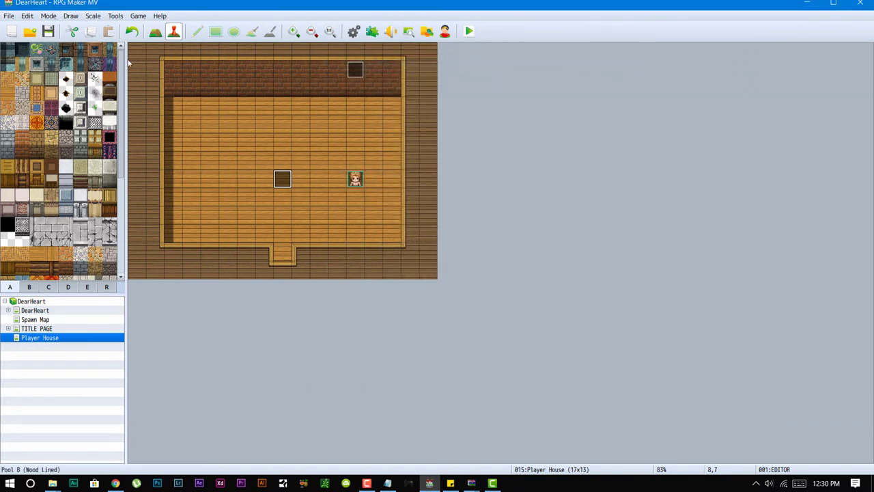
double_click(278, 183)
scroll(464, 205, down, 2)
scroll(444, 184, up, 2)
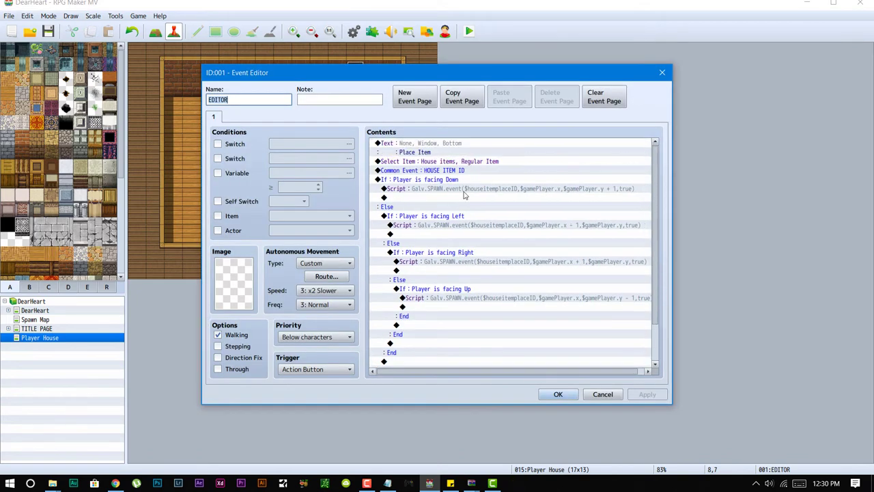
click(434, 173)
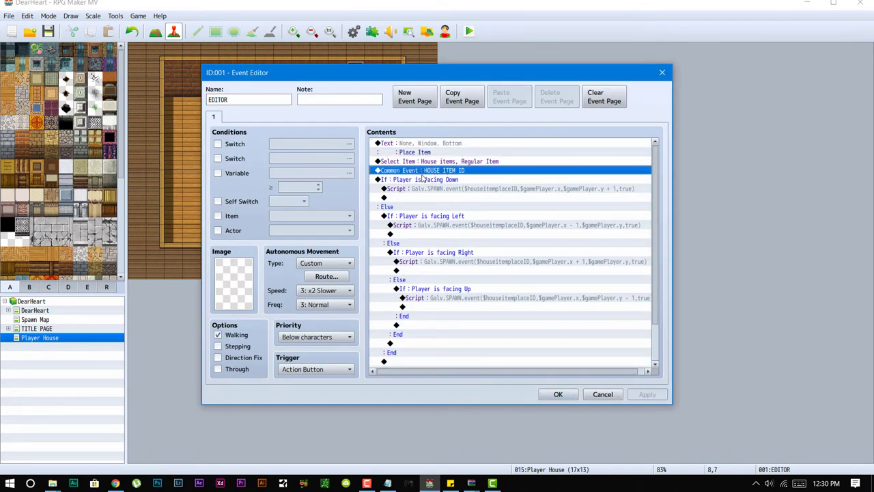
click(603, 395)
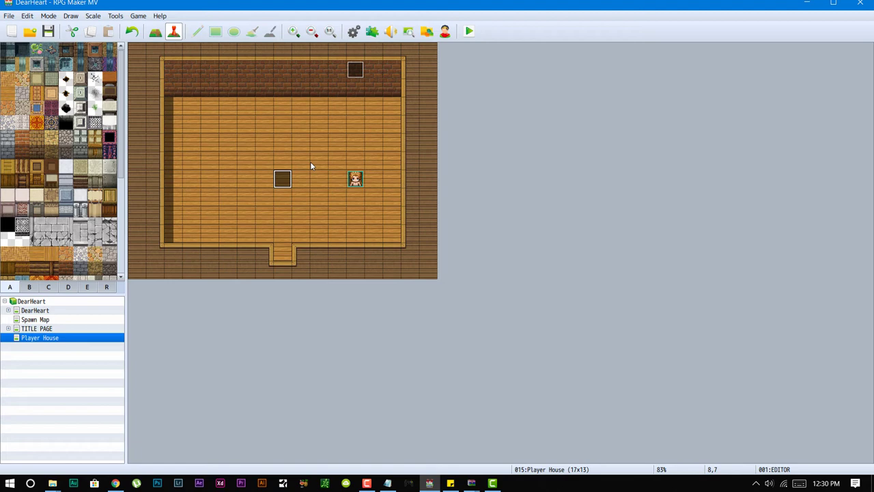
Step: Review the top-wall event's Small Table item grant and close it unchanged
double_click(354, 69)
click(425, 152)
click(458, 206)
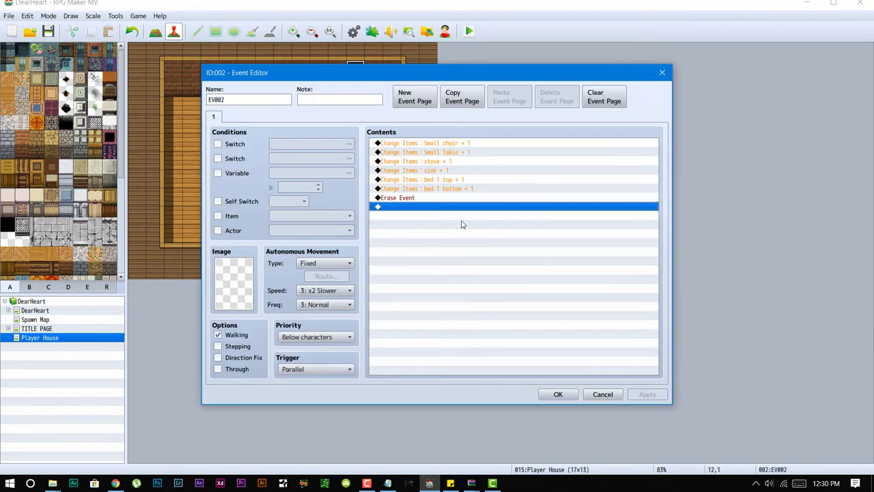
click(602, 394)
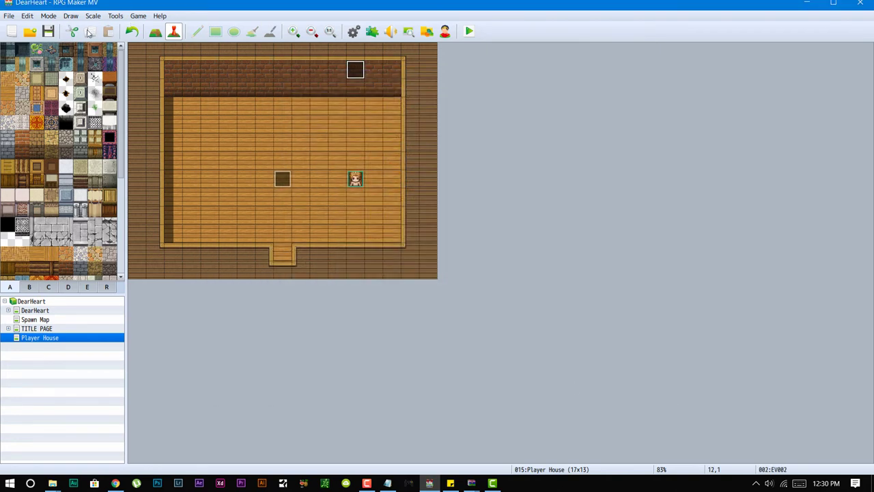
click(118, 19)
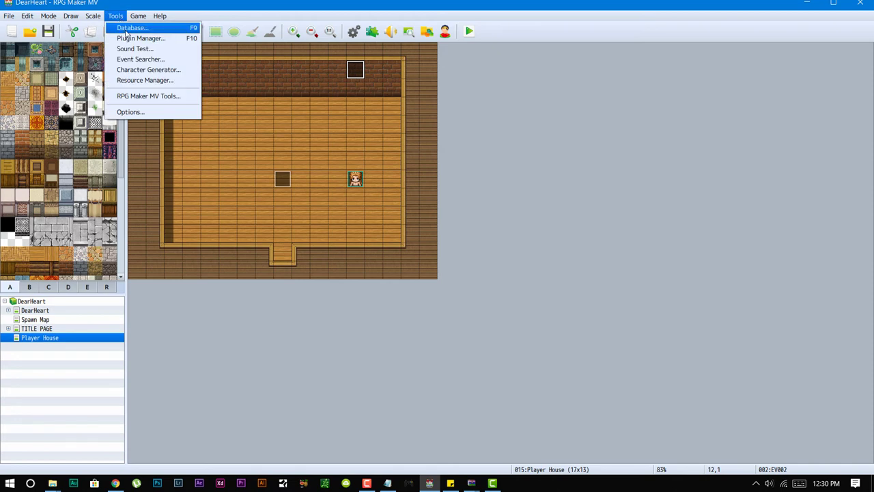
click(131, 27)
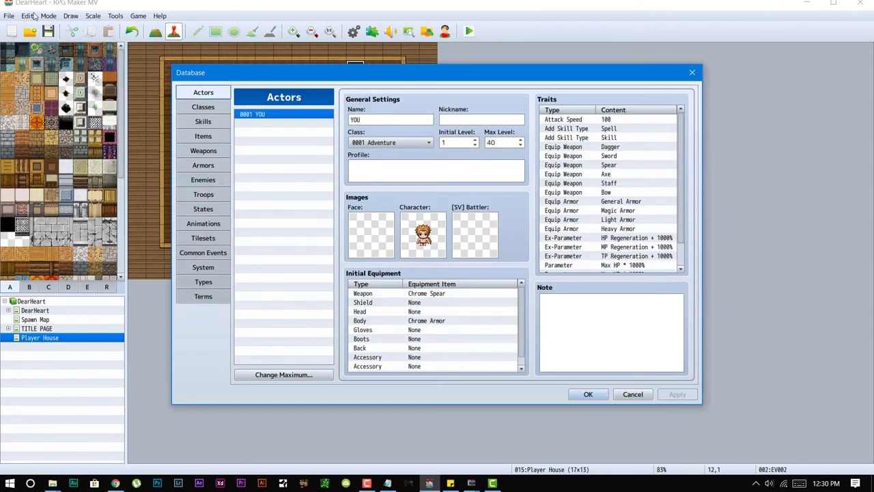
click(218, 254)
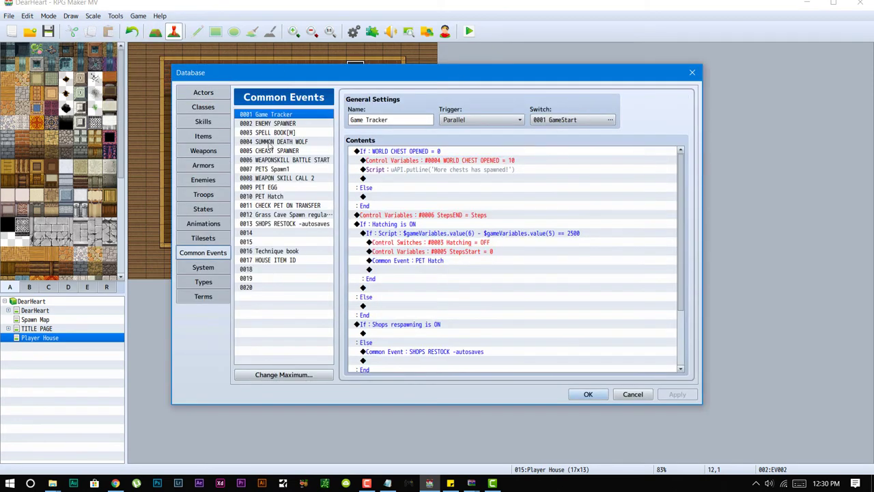
click(280, 260)
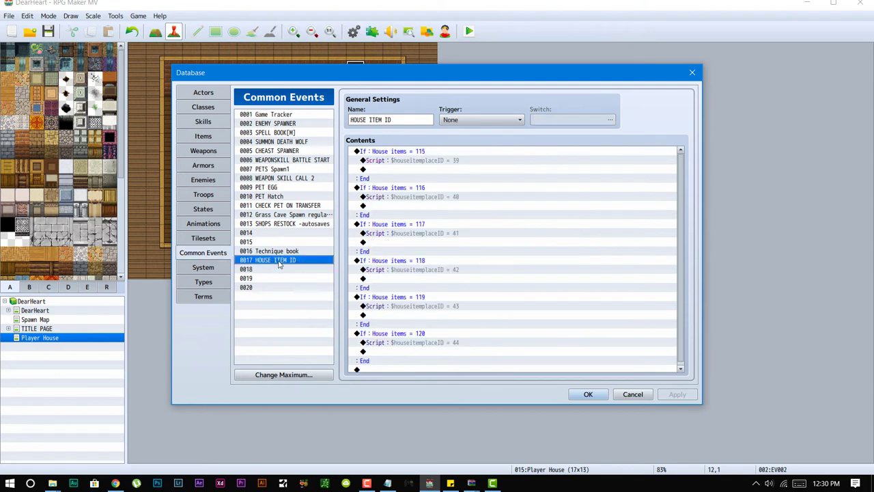
click(414, 161)
click(415, 152)
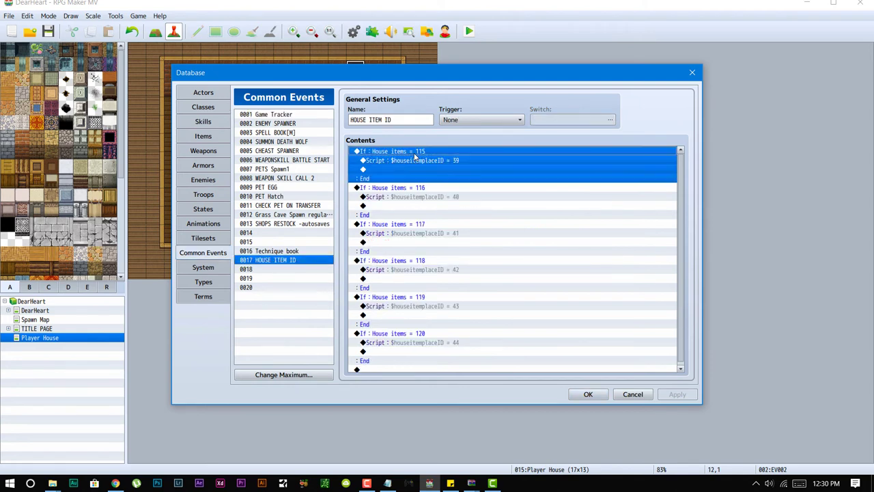
key(Insert)
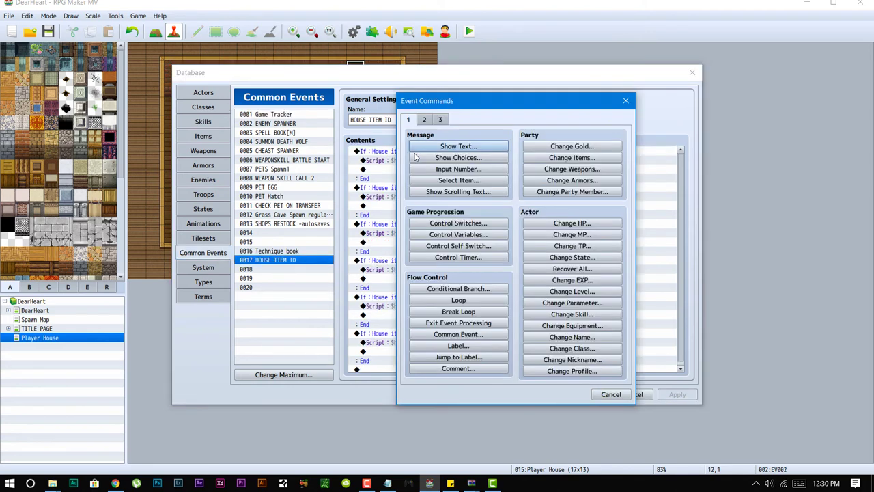
click(626, 101)
double_click(393, 151)
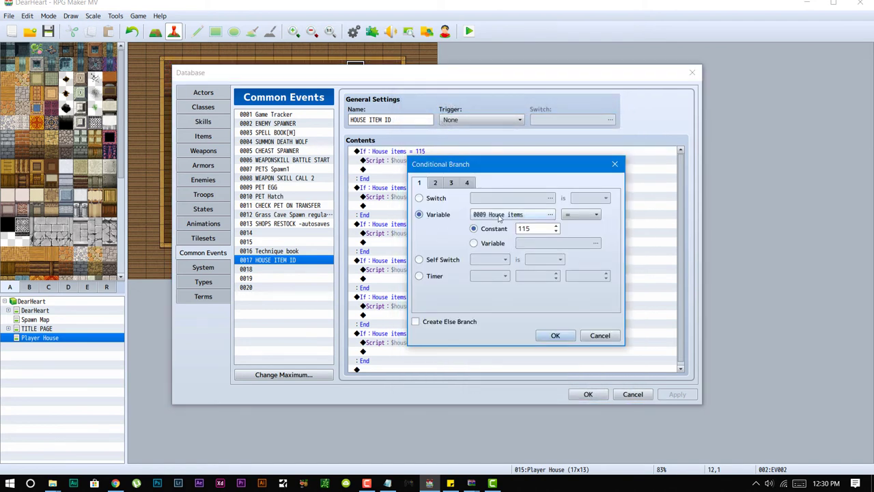
click(600, 335)
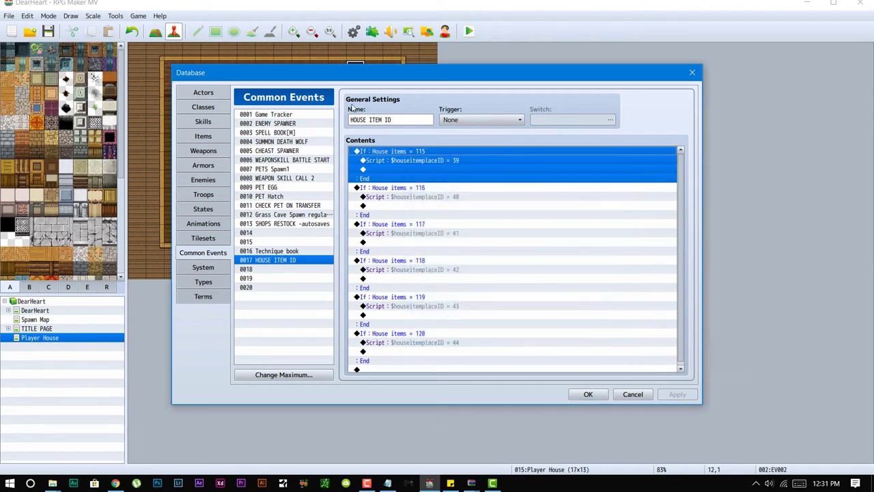
click(419, 162)
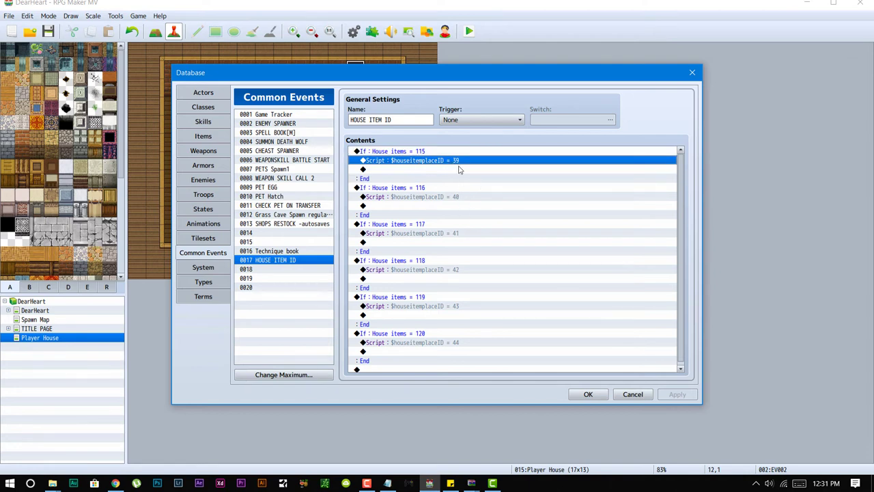
click(463, 198)
click(462, 233)
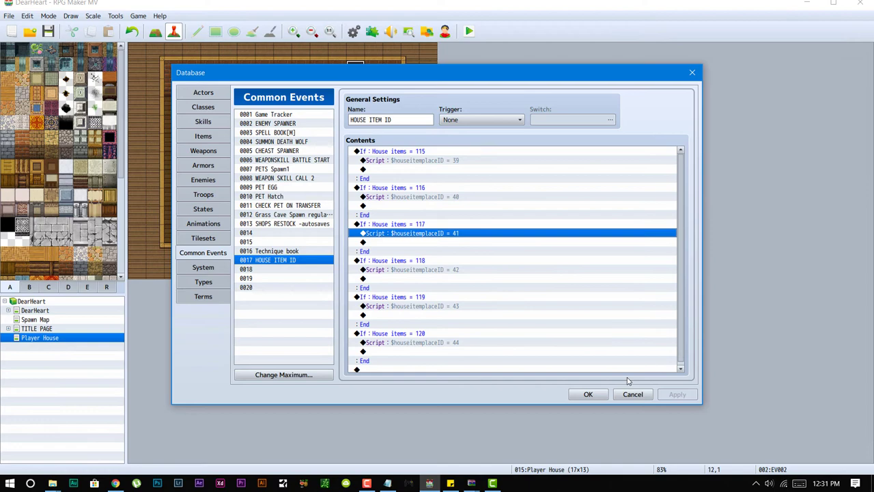
click(632, 394)
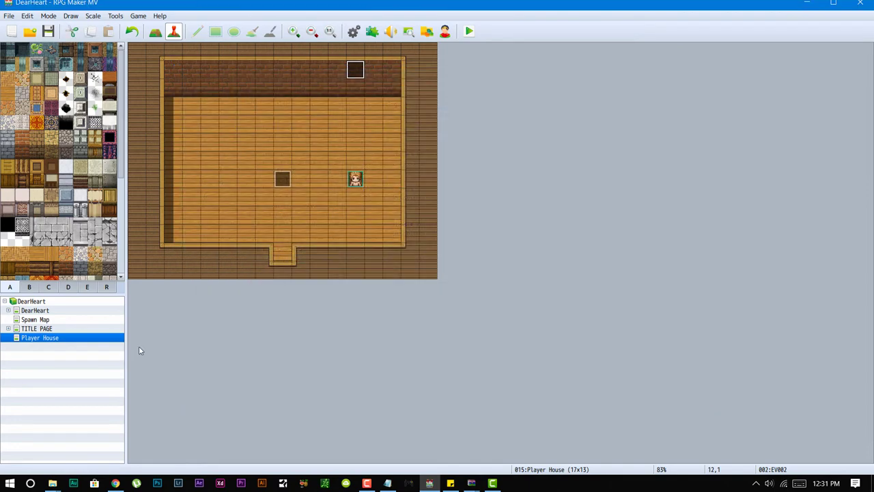
Step: Check the Spawn Map's Chair 39 and SMALL TABLE 40 events, then return to Player House
click(55, 320)
double_click(272, 266)
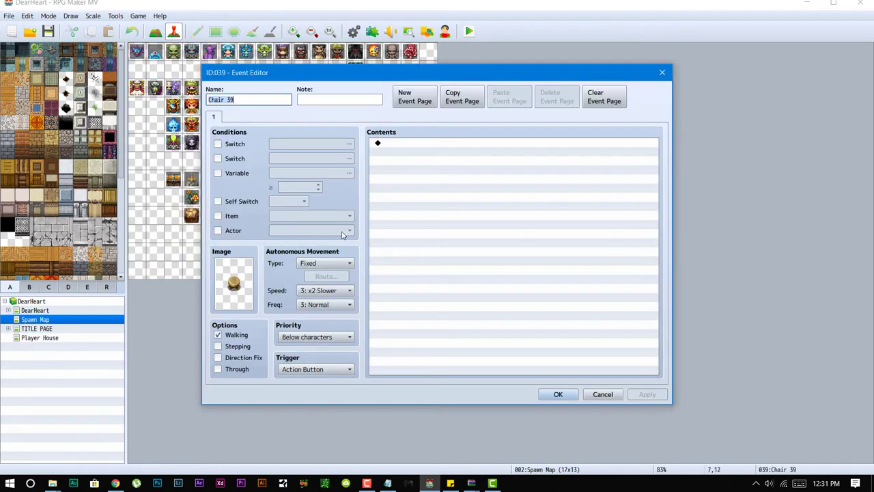
click(602, 394)
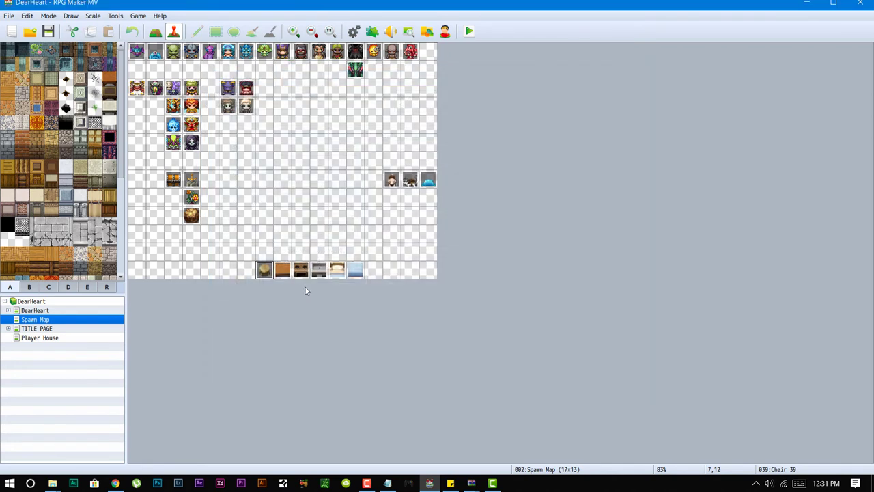
double_click(282, 271)
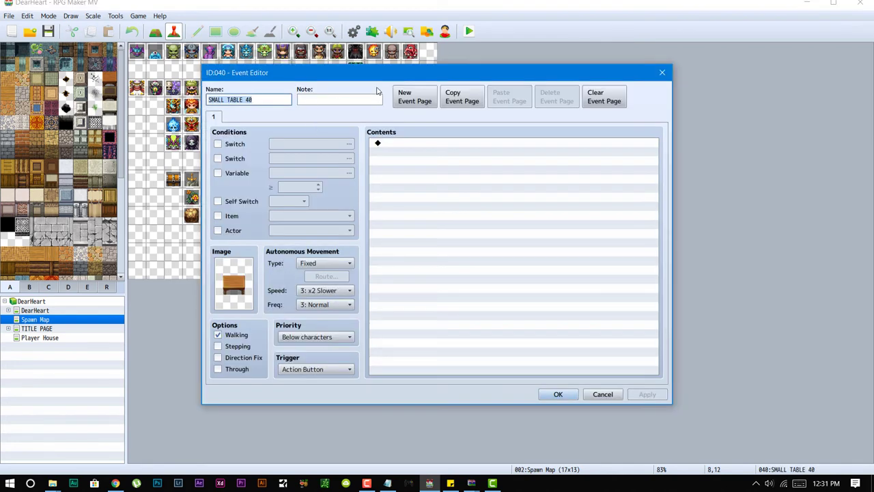
click(603, 394)
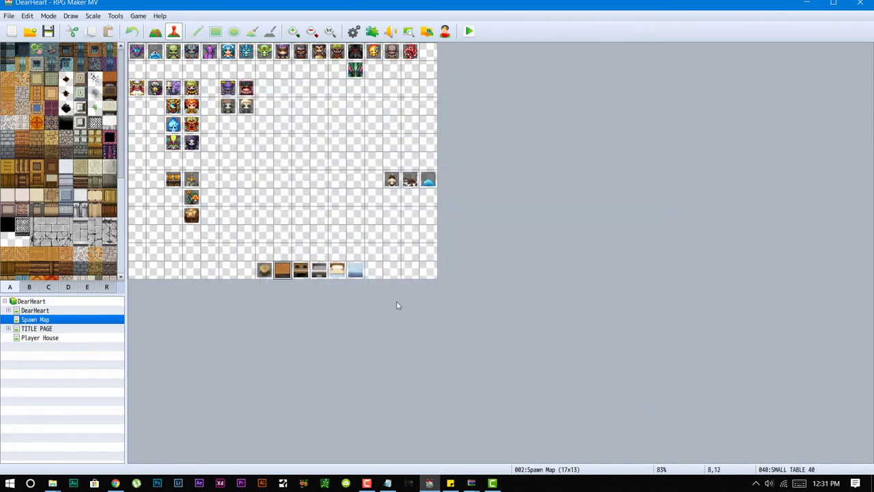
click(37, 310)
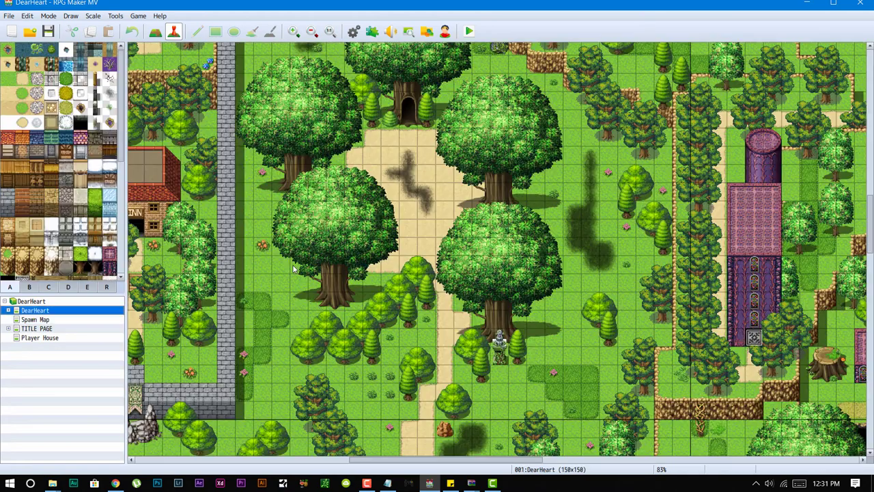
click(28, 339)
Step: Review the facing-Down Galv.SPAWN.event script's item ID variable and player x coordinate
double_click(281, 179)
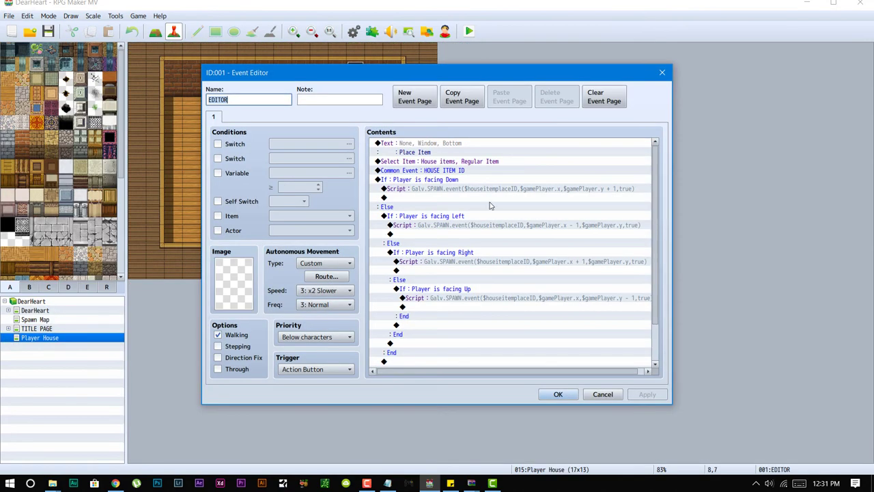
click(512, 182)
double_click(512, 189)
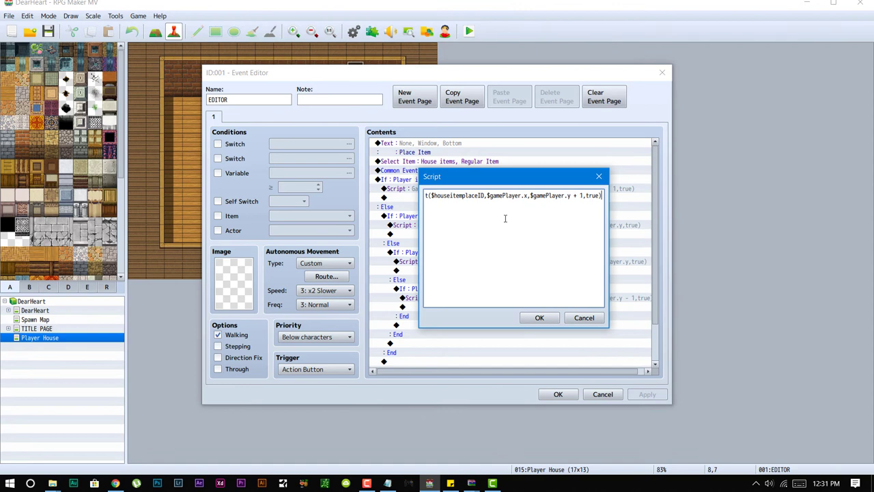
drag(431, 195, 484, 195)
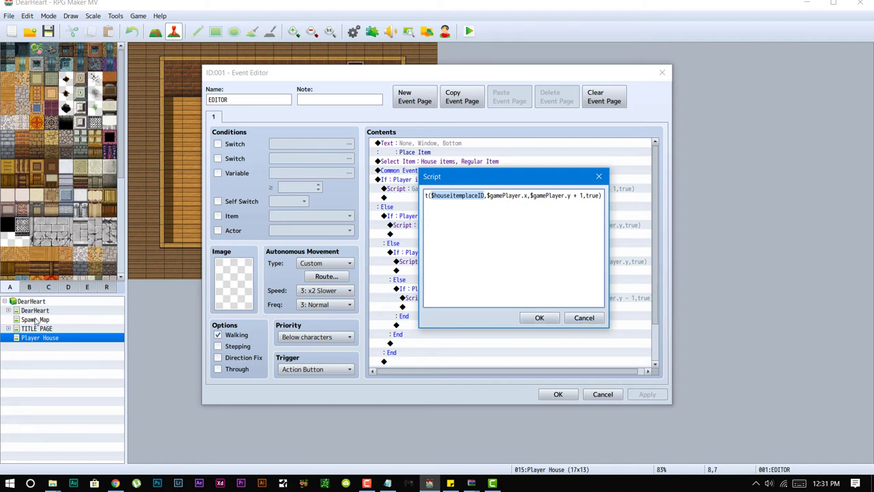
drag(505, 196, 600, 195)
key(Home)
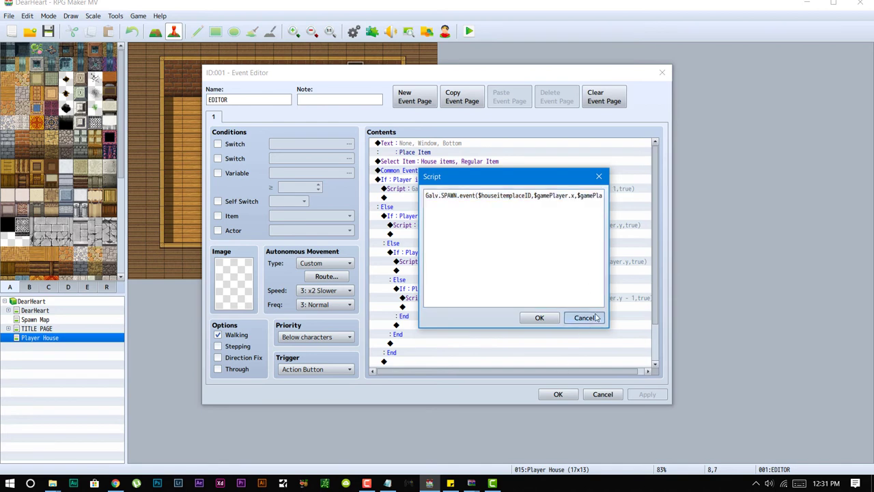
click(584, 318)
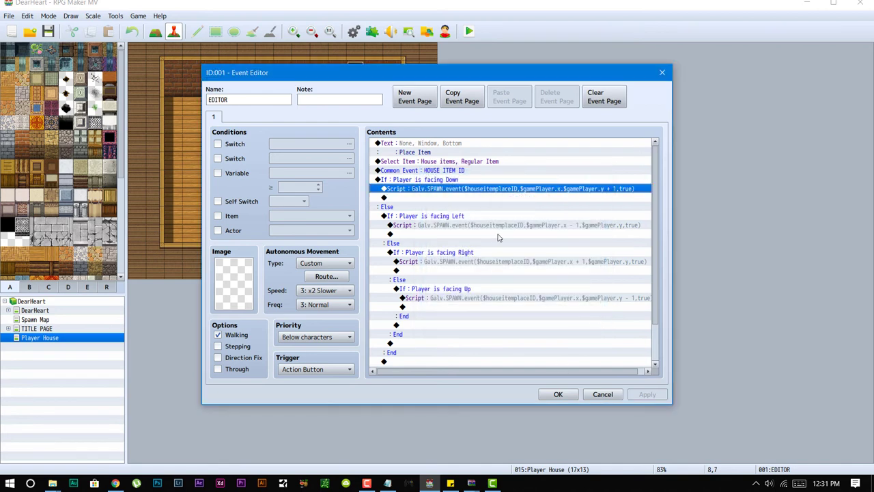
click(595, 400)
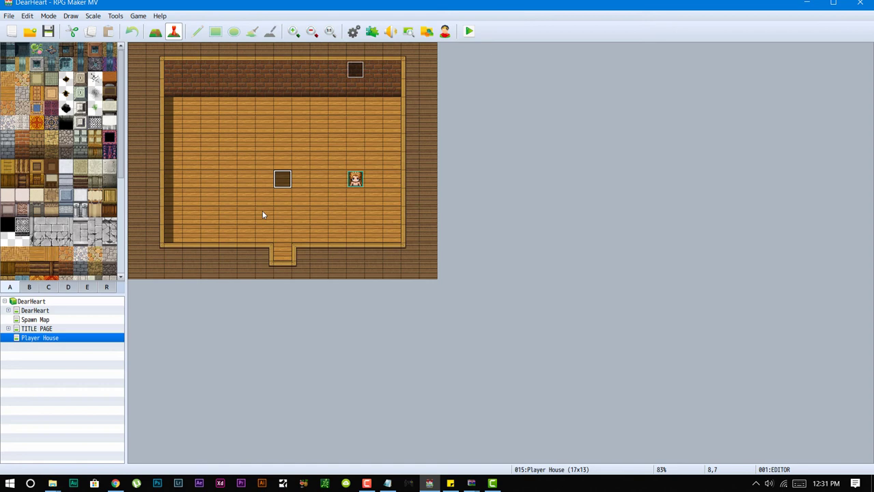
Step: Reopen the EDITOR event and scroll its command list to the final gainItem script
double_click(276, 177)
scroll(512, 252, down, 3)
scroll(512, 252, up, 3)
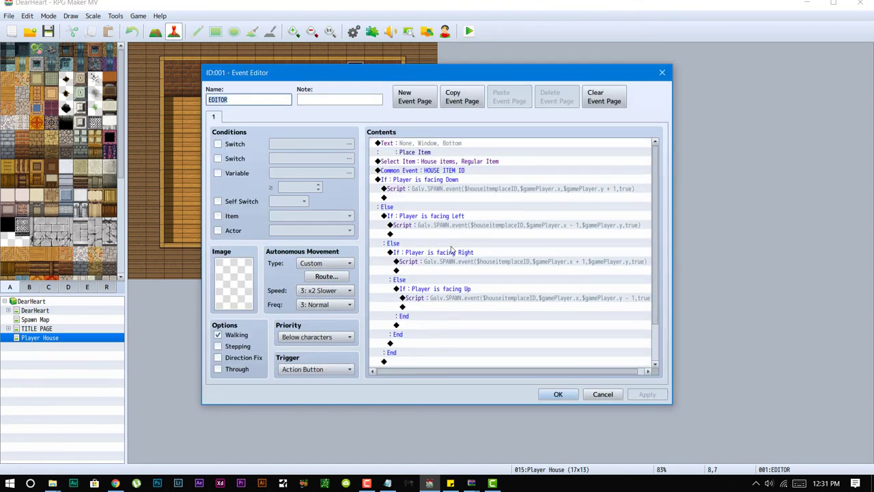
scroll(513, 252, down, 1)
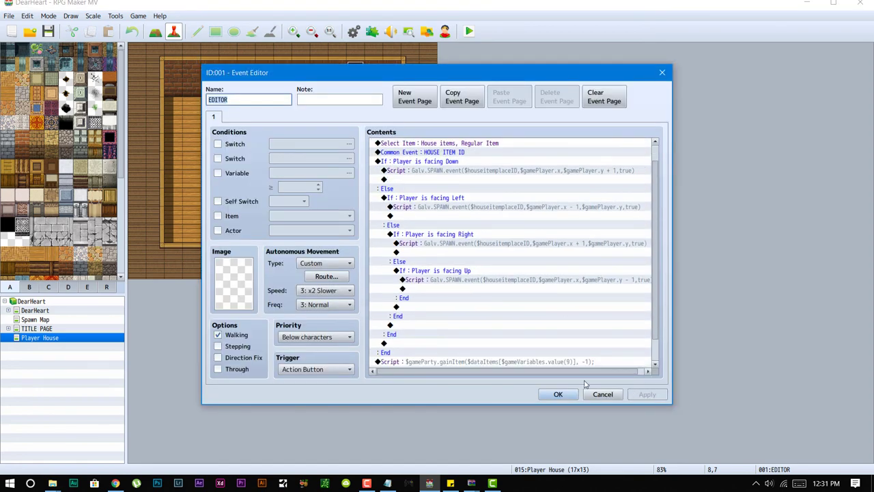